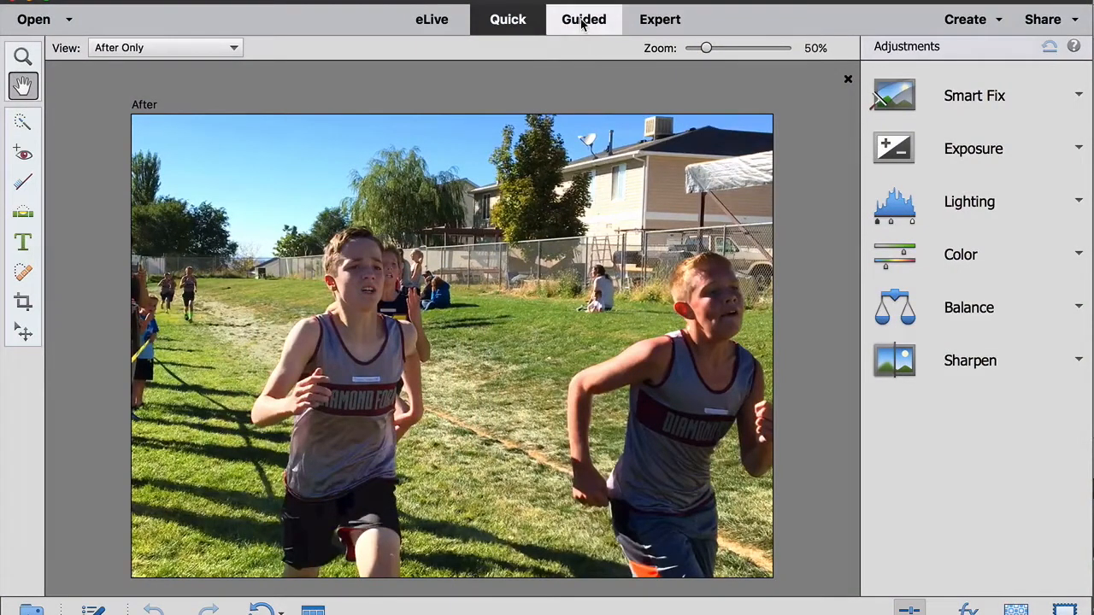
- Open the Speed Pan guided edit from the Fun Edits collection
{"action": "left_click", "coordinate": [581, 24]}
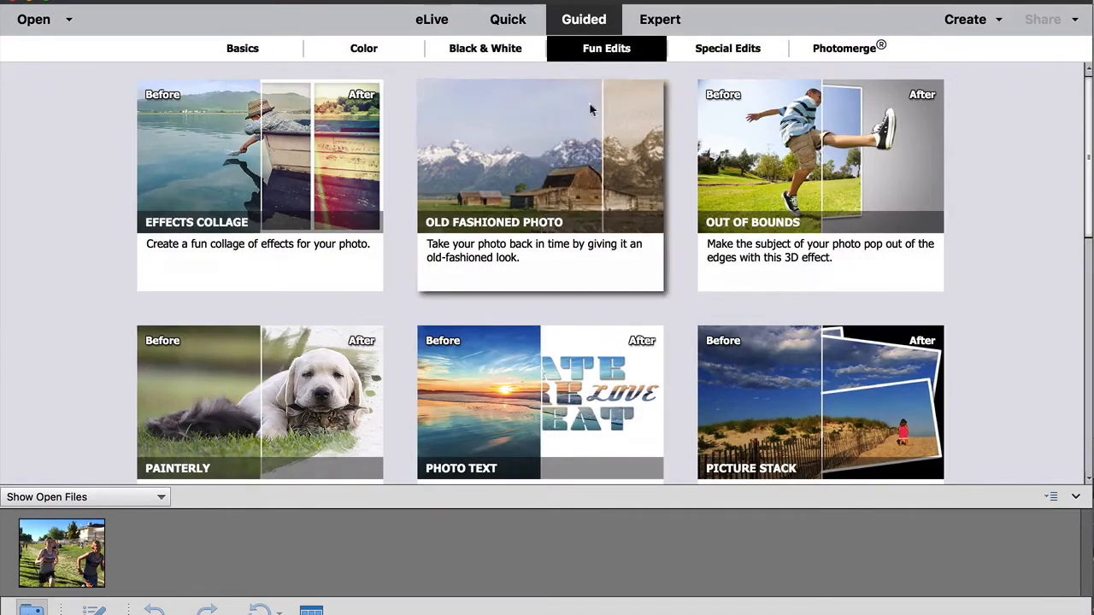
{"action": "scroll", "coordinate": [550, 205], "scroll_direction": "down", "scroll_amount": 10}
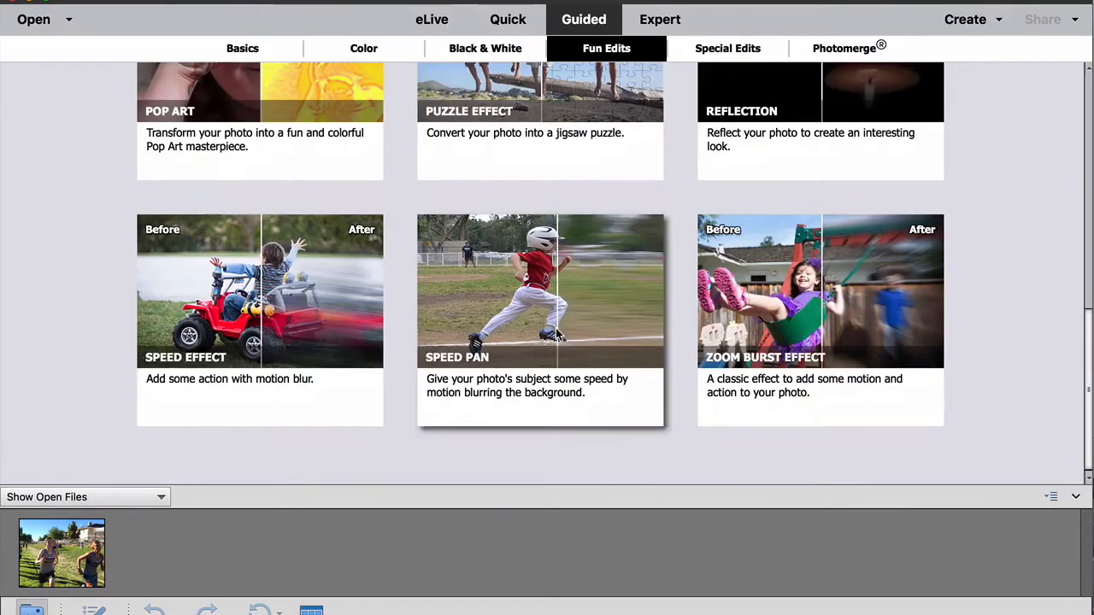
{"action": "left_click", "coordinate": [552, 270]}
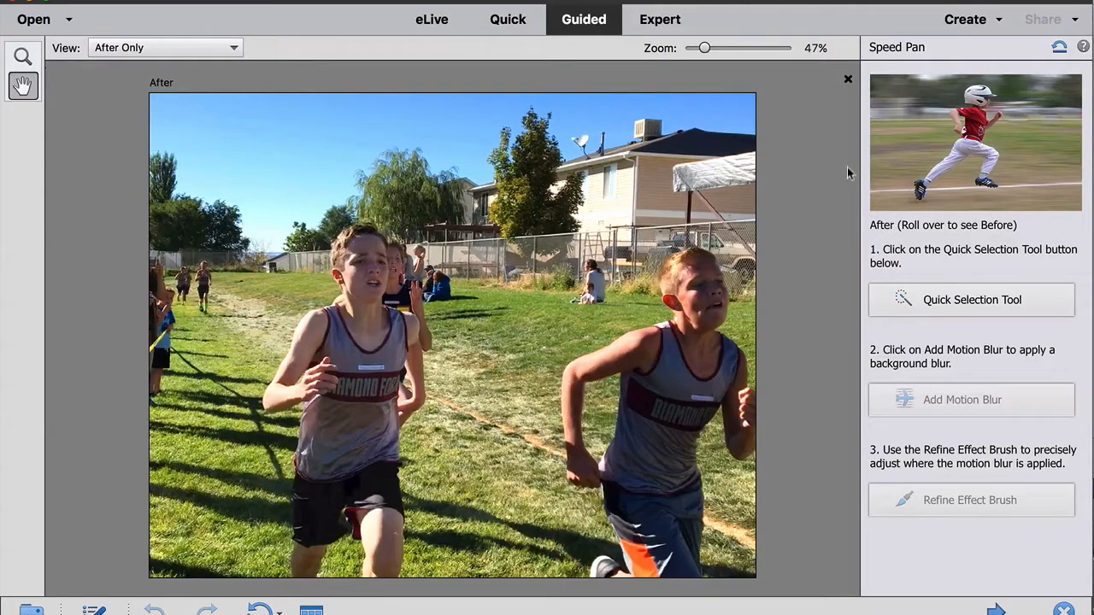
- Activate the Quick Selection Tool and select the runner on the left
{"action": "mouse_move", "coordinate": [895, 156]}
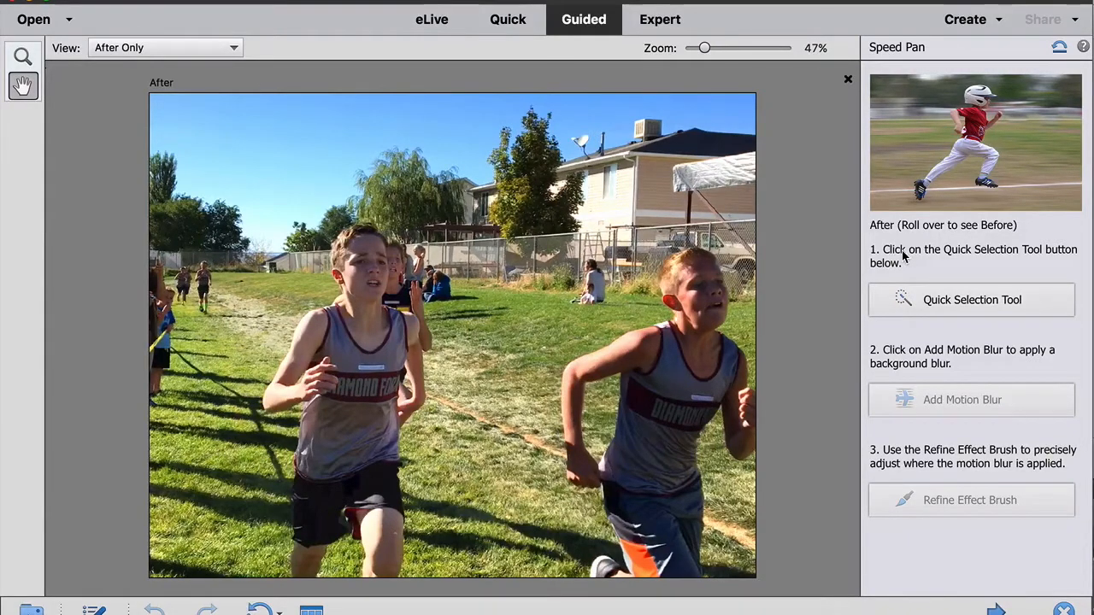
{"action": "left_click", "coordinate": [961, 301]}
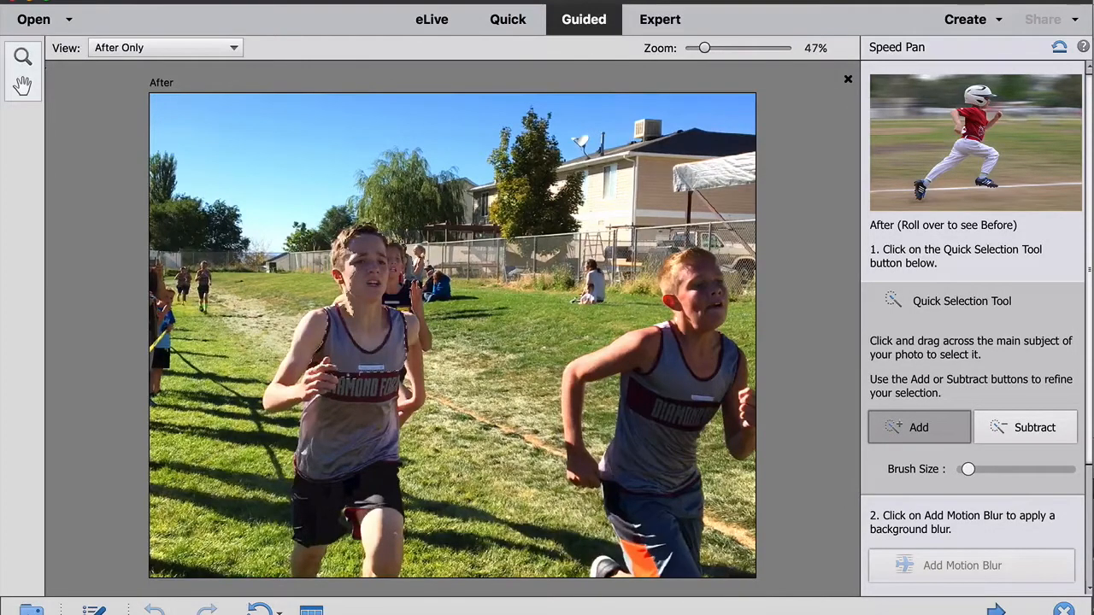
{"action": "left_click", "coordinate": [313, 376]}
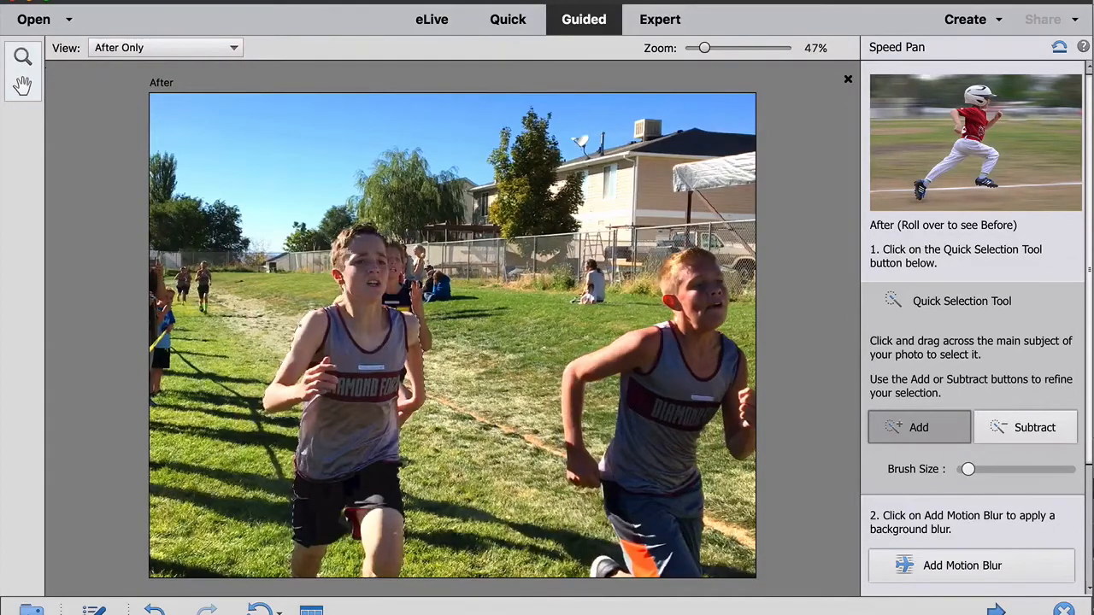
- Subtract the grass between the runner's ear and shoulder from the selection
{"action": "key", "text": "super+equal"}
{"action": "key", "text": "super+equal"}
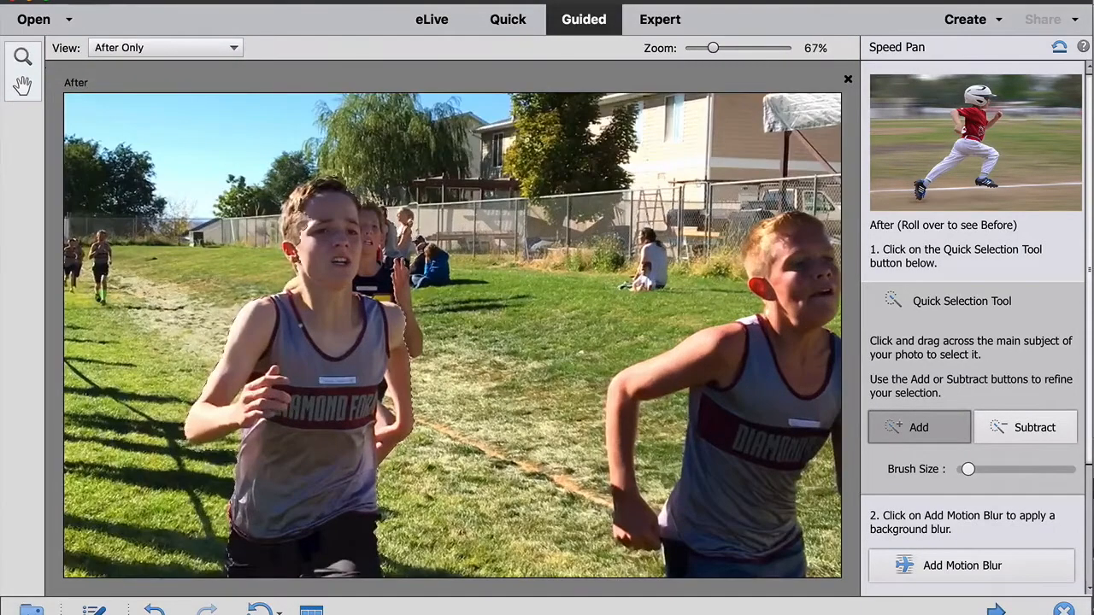
{"action": "key", "text": "super+equal"}
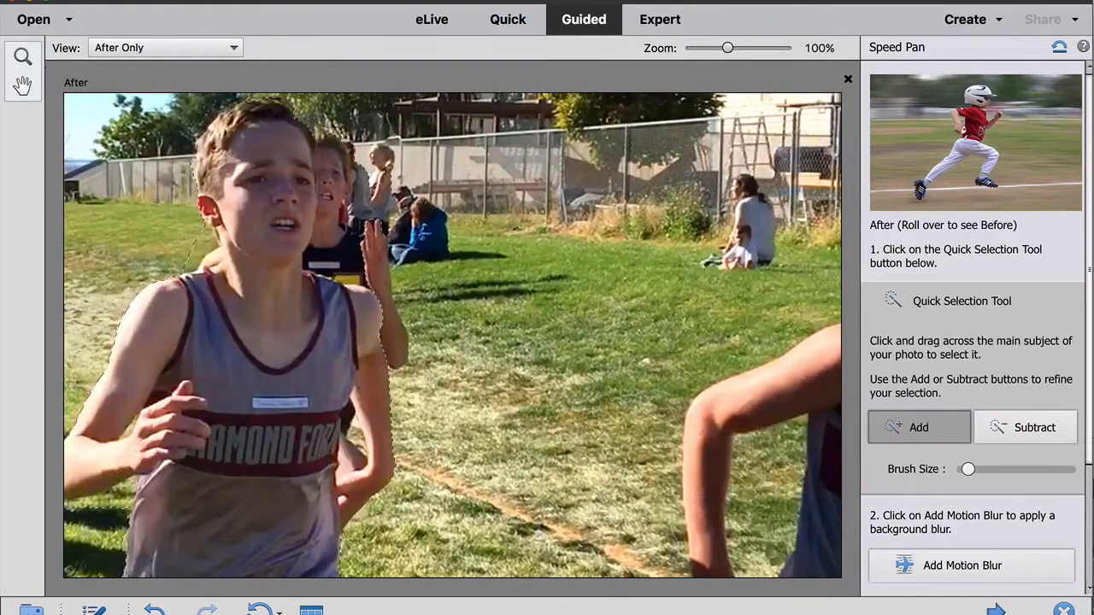
{"action": "scroll", "coordinate": [452, 335], "scroll_direction": "left", "scroll_amount": 3}
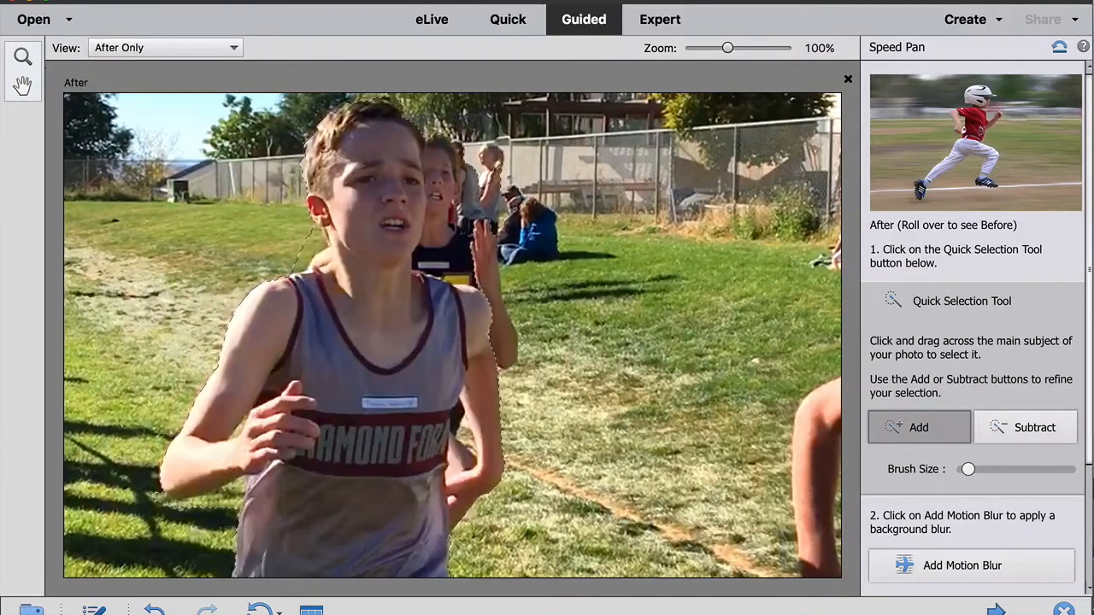
{"action": "left_click", "coordinate": [1026, 427]}
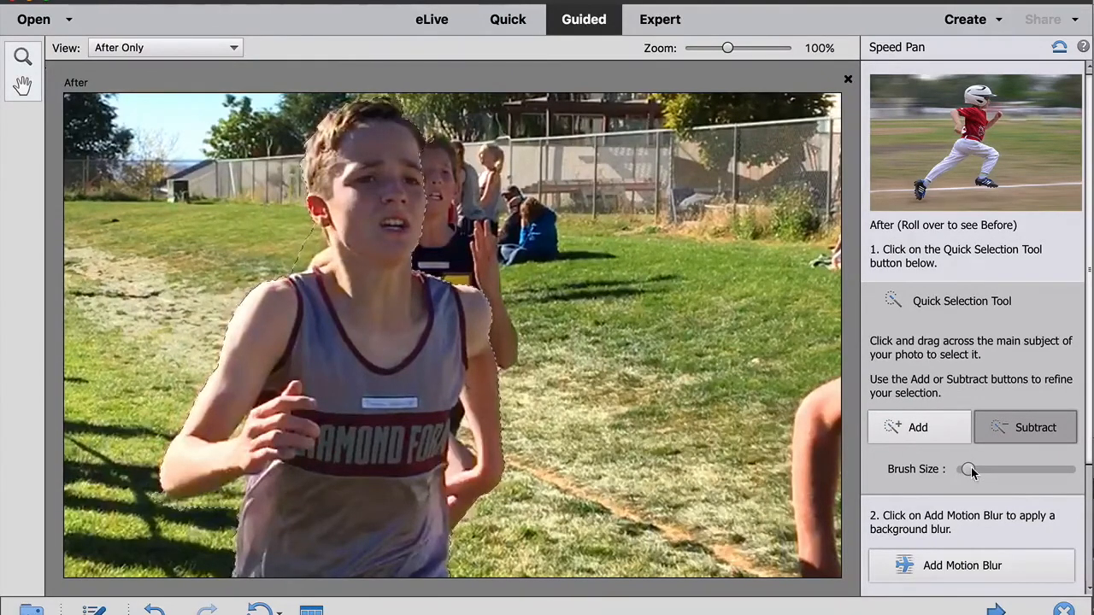
{"action": "key", "text": "ctrl+plus"}
{"action": "key", "text": "ctrl+plus"}
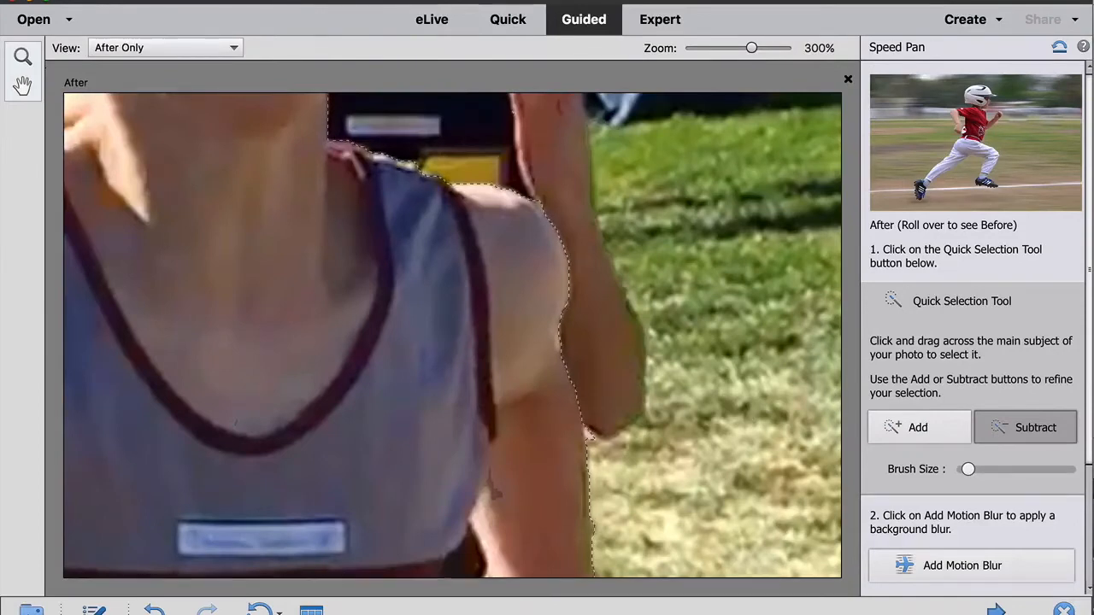
{"action": "scroll", "coordinate": [337, 209], "scroll_direction": "up", "scroll_amount": 3}
{"action": "scroll", "coordinate": [337, 210], "scroll_direction": "left", "scroll_amount": 5}
{"action": "scroll", "coordinate": [266, 212], "scroll_direction": "up", "scroll_amount": 2}
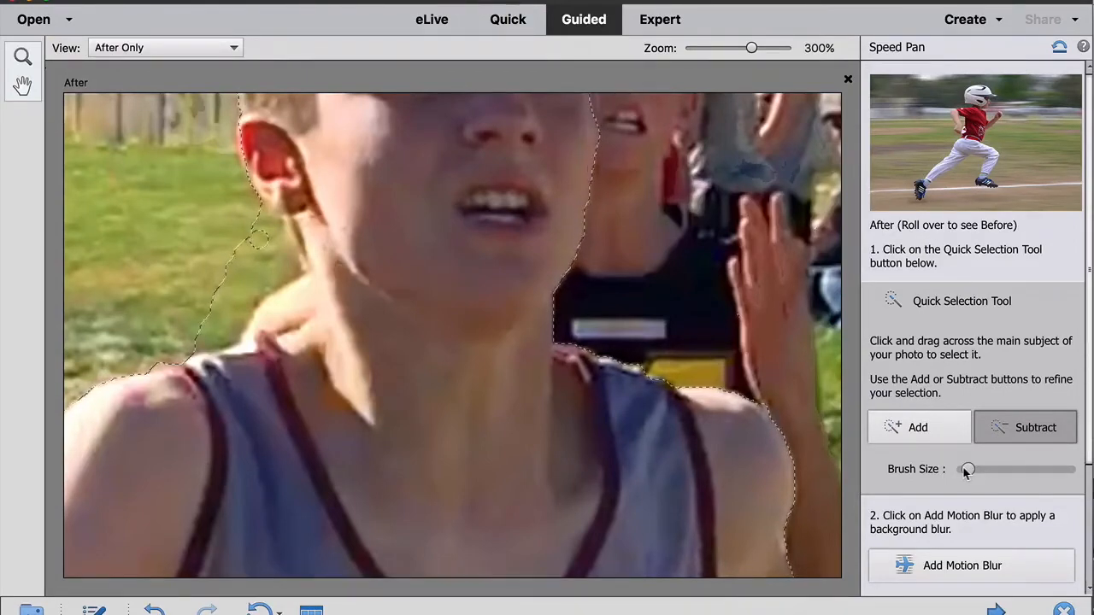
{"action": "mouse_move", "coordinate": [259, 239]}
{"action": "left_mouse_down"}
{"action": "mouse_move", "coordinate": [278, 247]}
{"action": "mouse_move", "coordinate": [197, 331]}
{"action": "left_mouse_up"}
{"action": "mouse_move", "coordinate": [222, 283]}
{"action": "left_mouse_down"}
{"action": "mouse_move", "coordinate": [254, 224]}
{"action": "mouse_move", "coordinate": [278, 243]}
{"action": "mouse_move", "coordinate": [278, 276]}
{"action": "mouse_move", "coordinate": [262, 289]}
{"action": "left_mouse_up"}
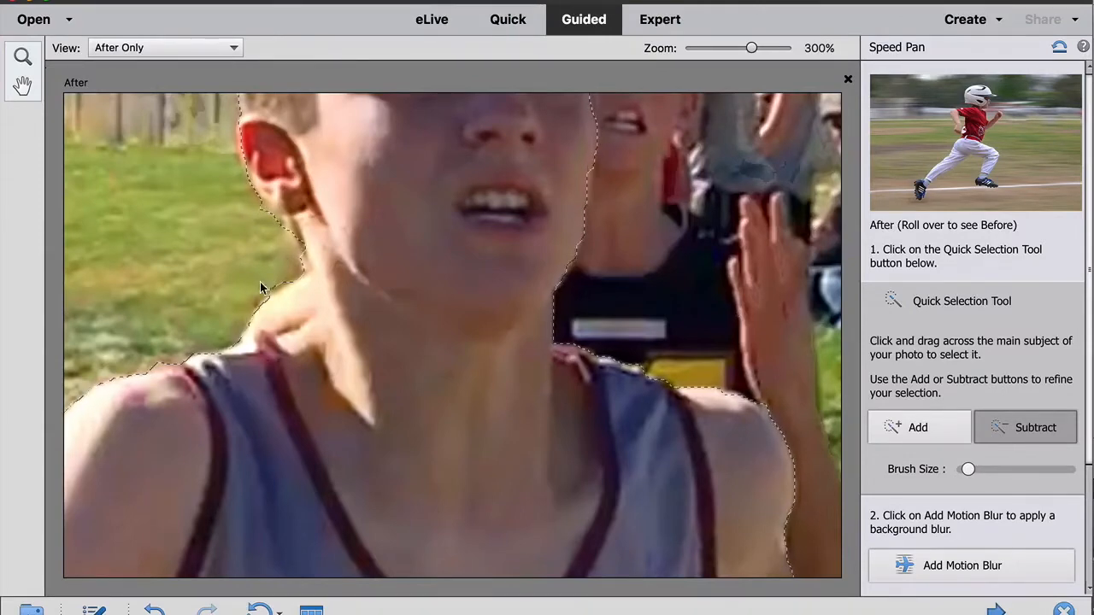
- Refine the selection in the gap between the runner's arm and torso, subtracting the background and re-adding the arm
{"action": "scroll", "coordinate": [597, 304], "scroll_direction": "right", "scroll_amount": 5}
{"action": "scroll", "coordinate": [597, 304], "scroll_direction": "down", "scroll_amount": 10}
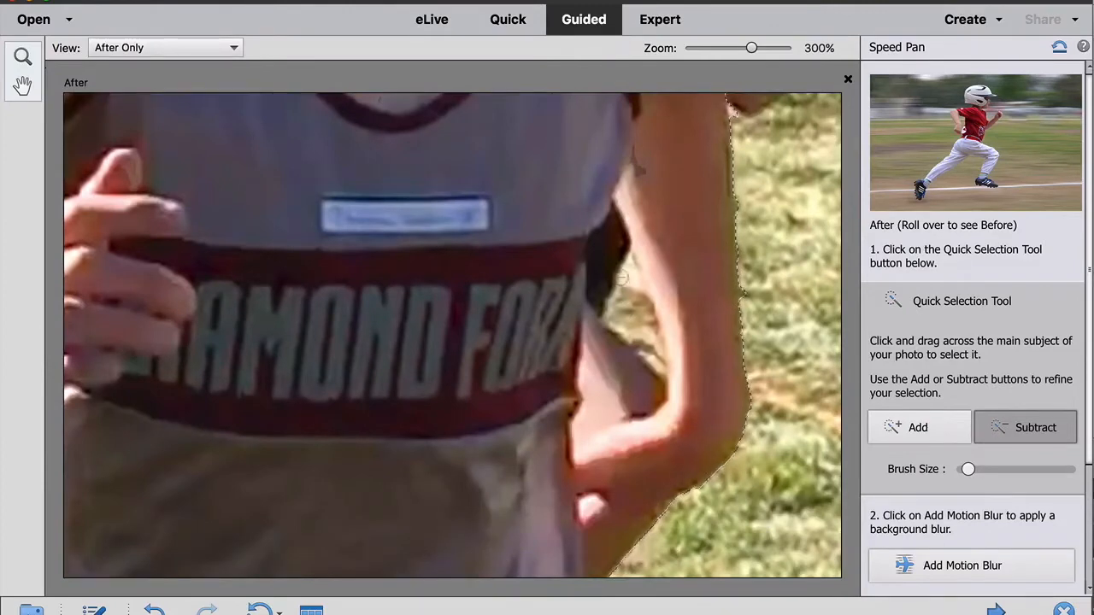
{"action": "mouse_move", "coordinate": [609, 269]}
{"action": "left_mouse_down"}
{"action": "mouse_move", "coordinate": [644, 324]}
{"action": "mouse_move", "coordinate": [619, 389]}
{"action": "left_mouse_up"}
{"action": "left_click", "coordinate": [595, 321]}
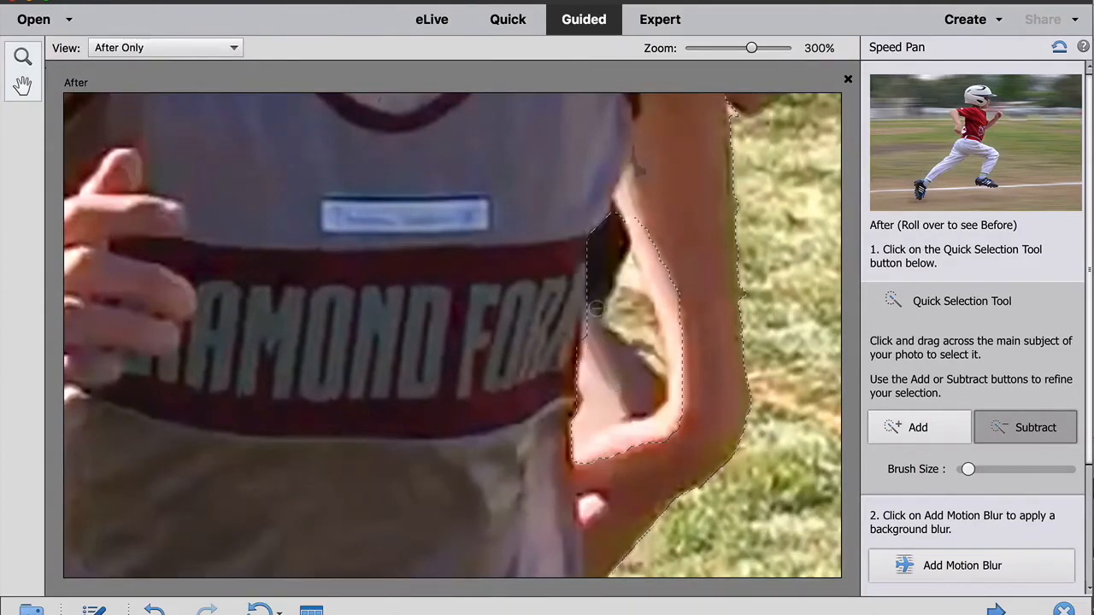
{"action": "left_click", "coordinate": [886, 432]}
{"action": "mouse_move", "coordinate": [634, 445]}
{"action": "left_mouse_down"}
{"action": "mouse_move", "coordinate": [673, 385]}
{"action": "mouse_move", "coordinate": [669, 294]}
{"action": "left_mouse_up"}
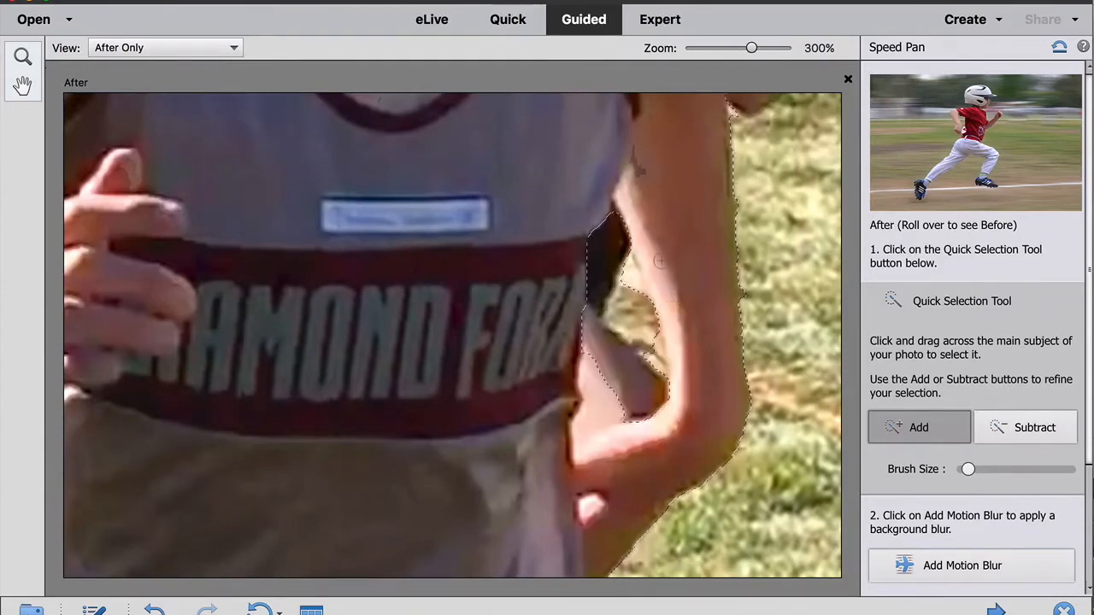
- Subtract the grass beside the runner's shorts from the selection
{"action": "scroll", "coordinate": [666, 283], "scroll_direction": "down", "scroll_amount": 5}
{"action": "scroll", "coordinate": [662, 261], "scroll_direction": "down", "scroll_amount": 5}
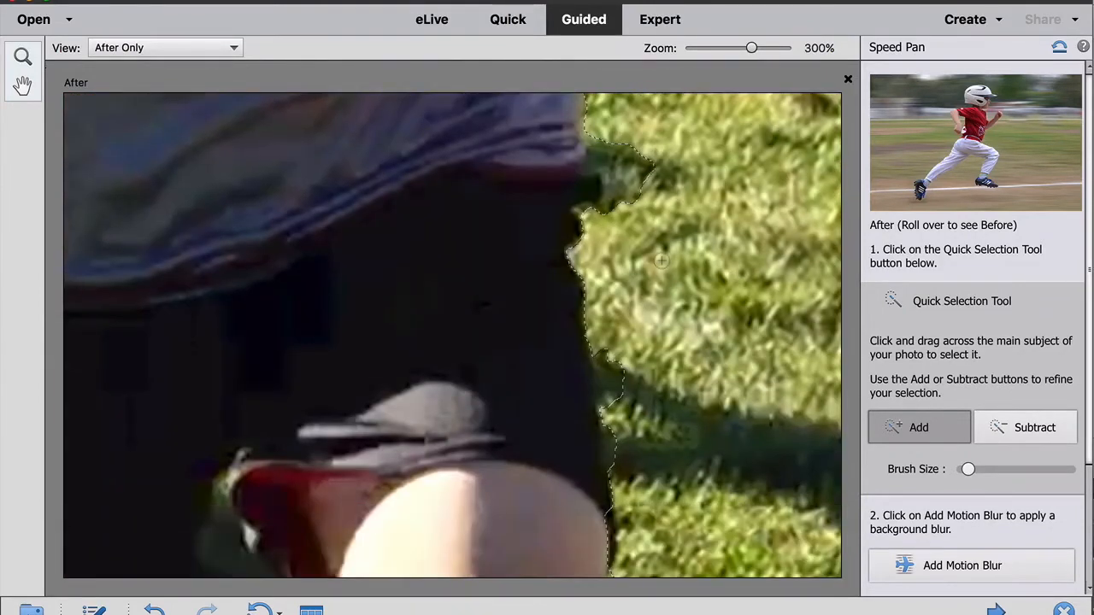
{"action": "scroll", "coordinate": [663, 260], "scroll_direction": "up", "scroll_amount": 1}
{"action": "left_click", "coordinate": [998, 428]}
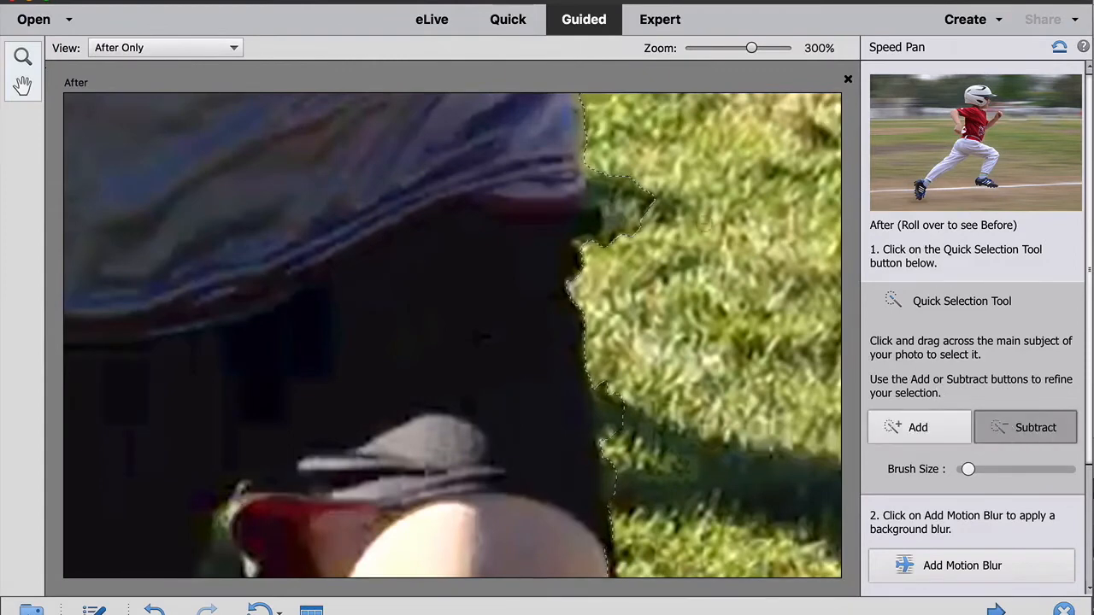
{"action": "left_click", "coordinate": [624, 195]}
{"action": "left_click", "coordinate": [649, 203]}
- Subtract the grass between the runner's legs from the selection
{"action": "scroll", "coordinate": [557, 298], "scroll_direction": "down", "scroll_amount": 10}
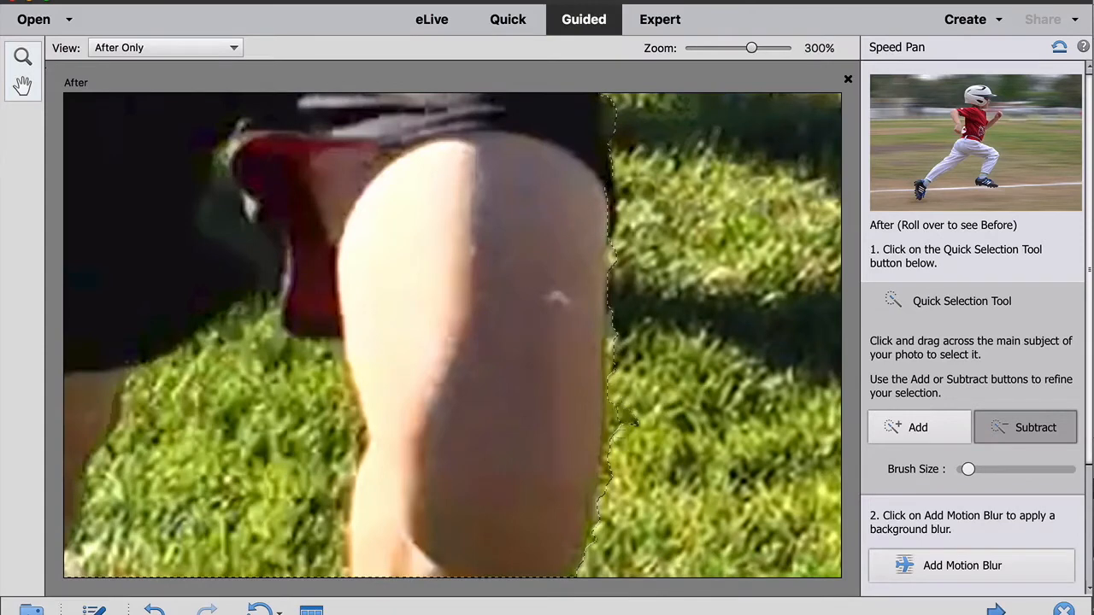
{"action": "left_click_drag", "start_coordinate": [275, 384], "coordinate": [334, 402]}
{"action": "left_click_drag", "start_coordinate": [263, 490], "coordinate": [251, 541]}
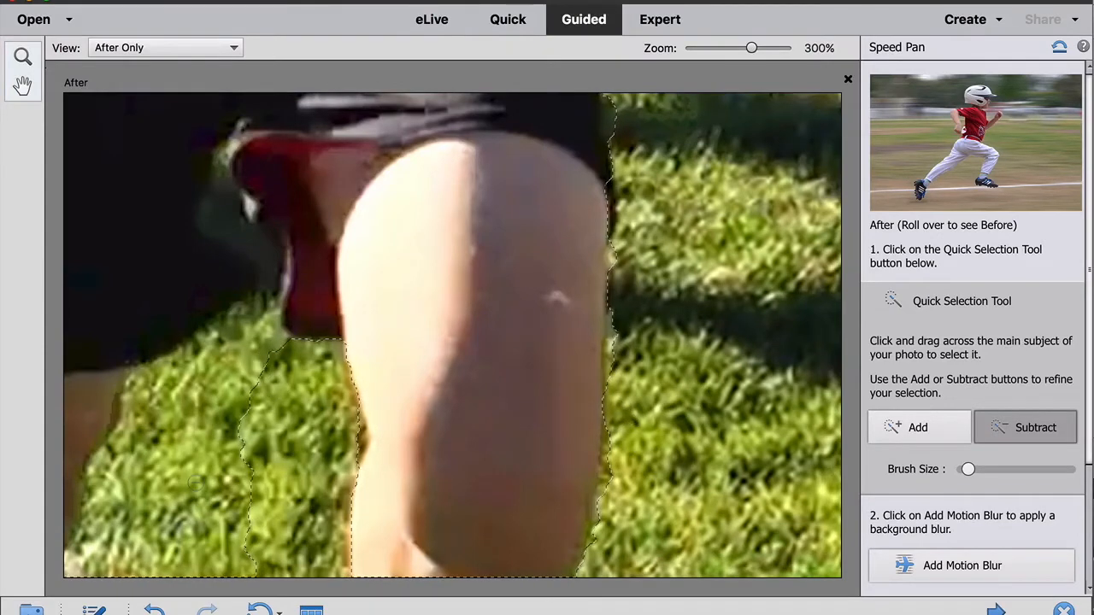
{"action": "scroll", "coordinate": [195, 482], "scroll_direction": "left", "scroll_amount": 1}
{"action": "scroll", "coordinate": [196, 481], "scroll_direction": "left", "scroll_amount": 4}
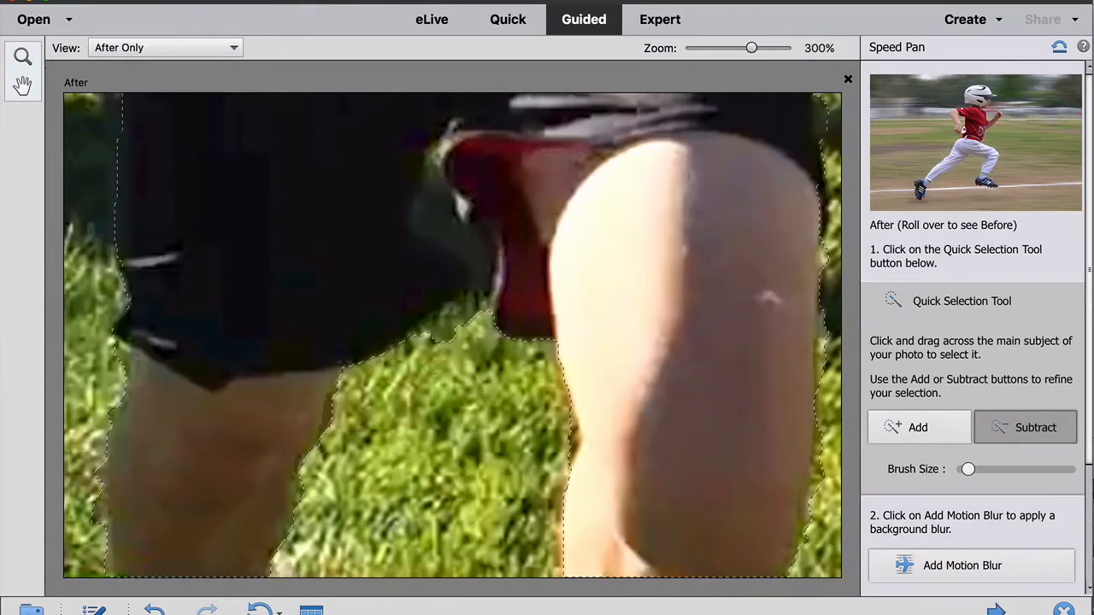
{"action": "left_click_drag", "start_coordinate": [476, 326], "coordinate": [423, 339]}
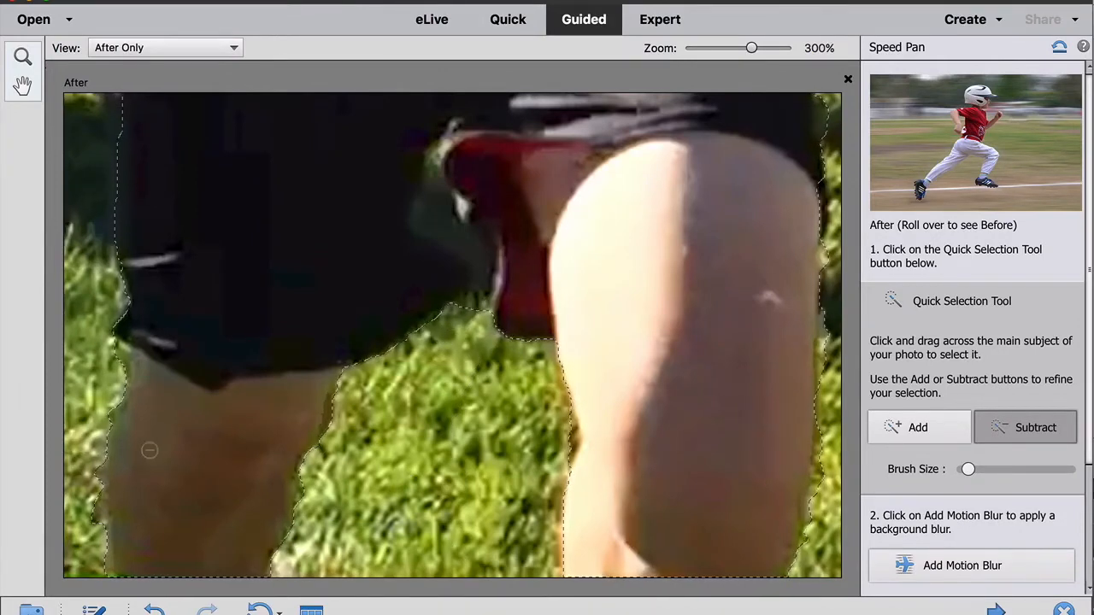
- Remove the grass under the runner's forearm from the selection and re-add the arm's lower edge
{"action": "scroll", "coordinate": [148, 450], "scroll_direction": "left", "scroll_amount": 4}
{"action": "scroll", "coordinate": [149, 450], "scroll_direction": "up", "scroll_amount": 4}
{"action": "scroll", "coordinate": [149, 451], "scroll_direction": "up", "scroll_amount": 5}
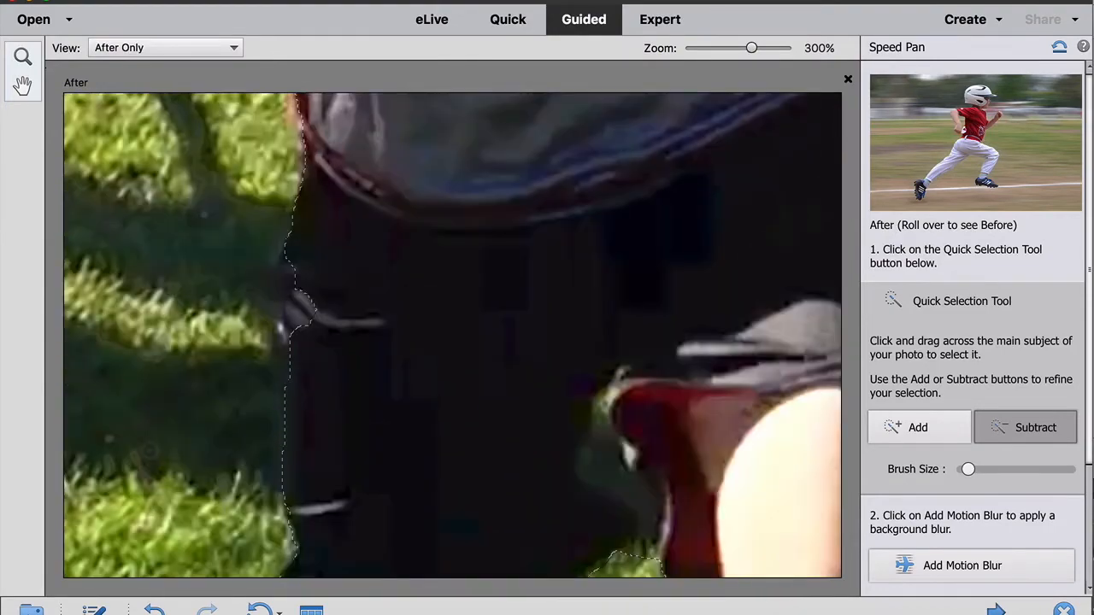
{"action": "scroll", "coordinate": [313, 418], "scroll_direction": "up", "scroll_amount": 5}
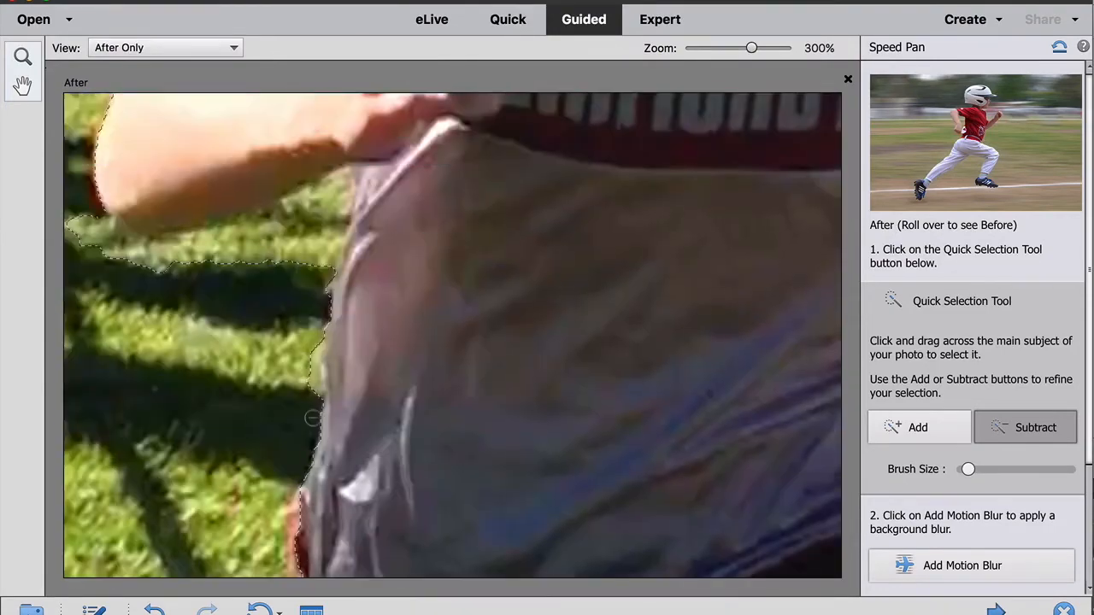
{"action": "left_click_drag", "start_coordinate": [222, 243], "coordinate": [376, 184]}
{"action": "mouse_move", "coordinate": [282, 201]}
{"action": "left_mouse_down"}
{"action": "mouse_move", "coordinate": [171, 235]}
{"action": "mouse_move", "coordinate": [197, 179]}
{"action": "mouse_move", "coordinate": [252, 157]}
{"action": "left_mouse_up"}
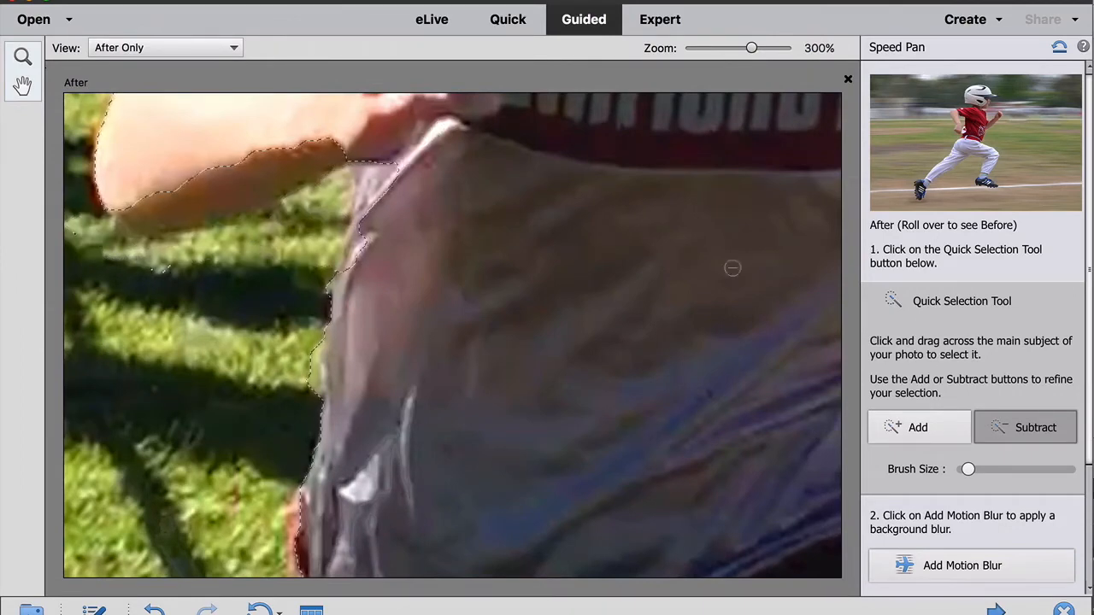
{"action": "left_click", "coordinate": [916, 424]}
{"action": "left_click_drag", "start_coordinate": [301, 162], "coordinate": [245, 177]}
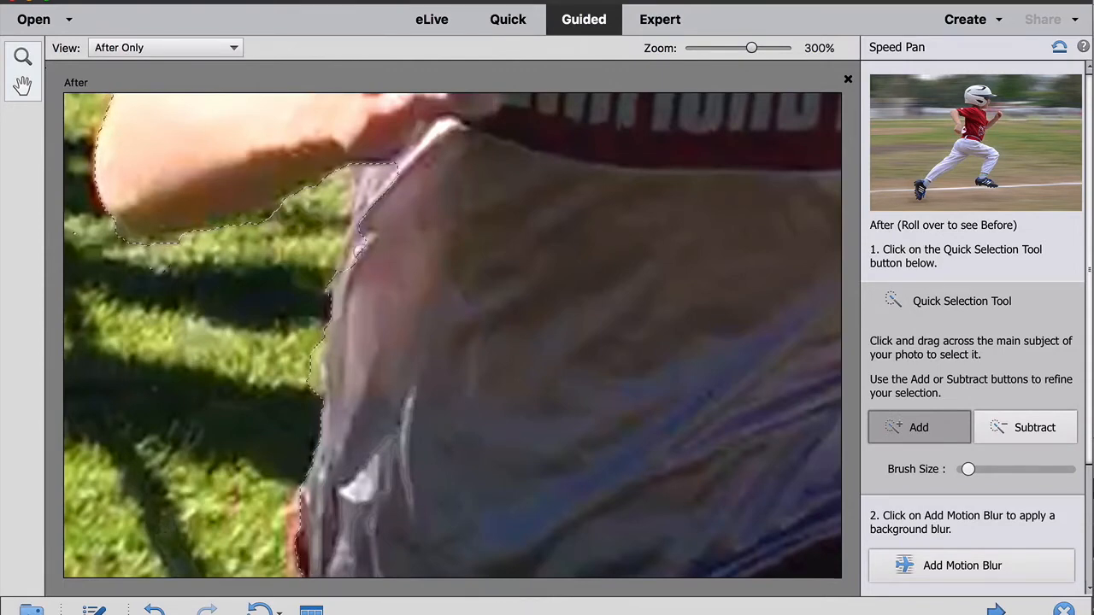
- Subtract the background around the top of the runner's hair and the boy behind from the selection
{"action": "scroll", "coordinate": [361, 252], "scroll_direction": "up", "scroll_amount": 5}
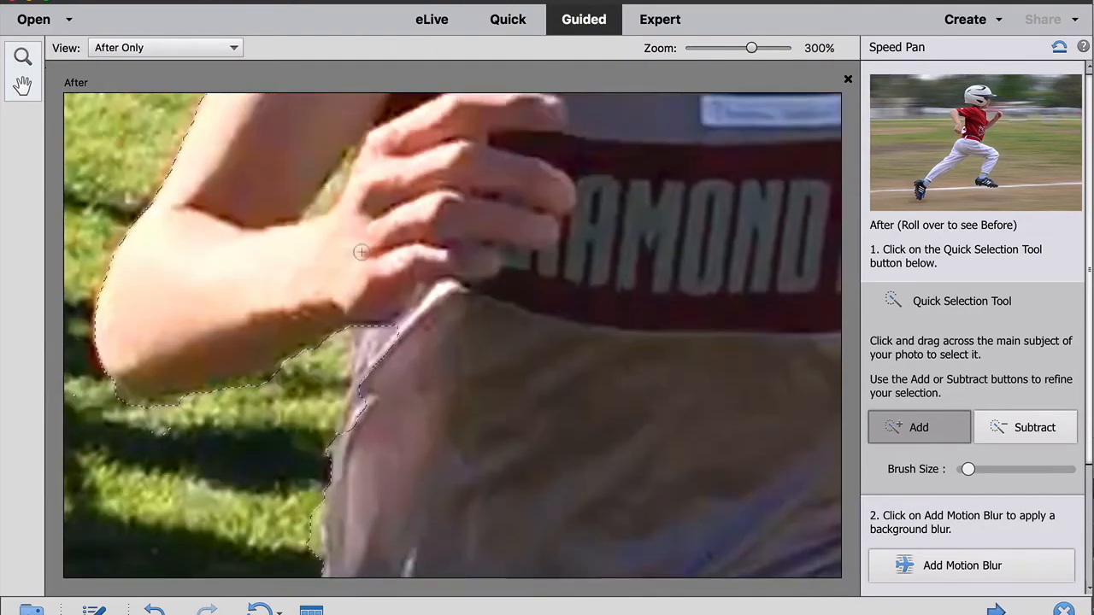
{"action": "scroll", "coordinate": [361, 252], "scroll_direction": "up", "scroll_amount": 15}
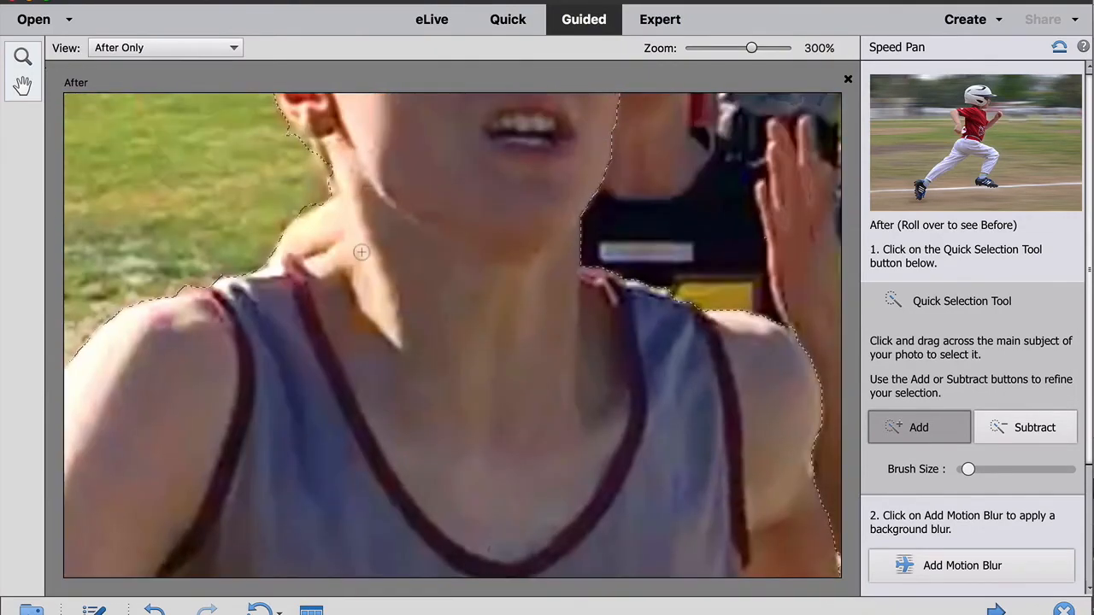
{"action": "scroll", "coordinate": [361, 252], "scroll_direction": "up", "scroll_amount": 12}
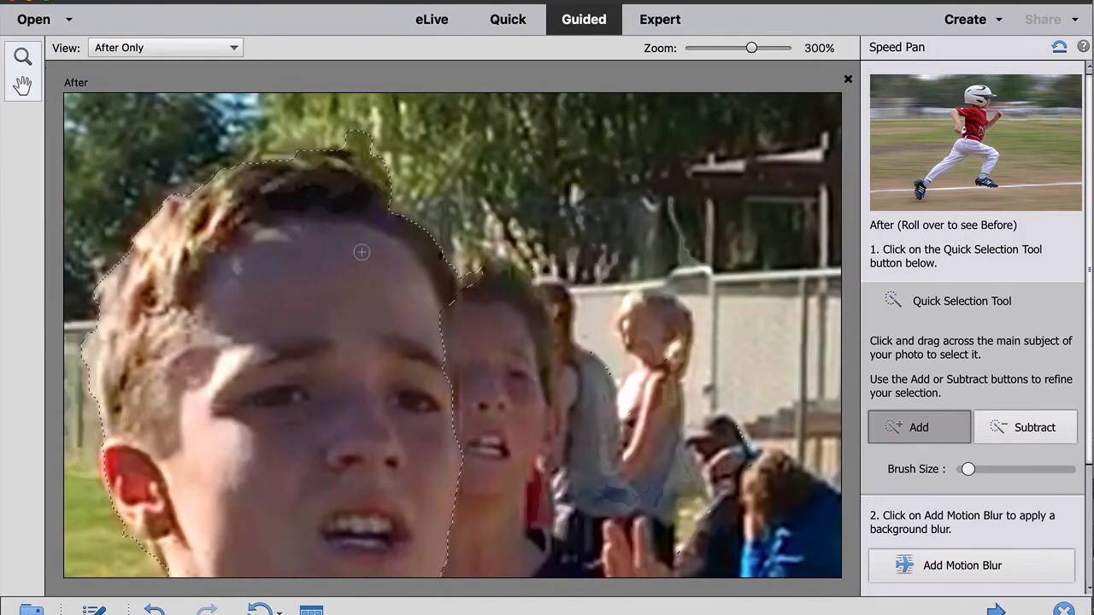
{"action": "left_click", "coordinate": [1033, 433]}
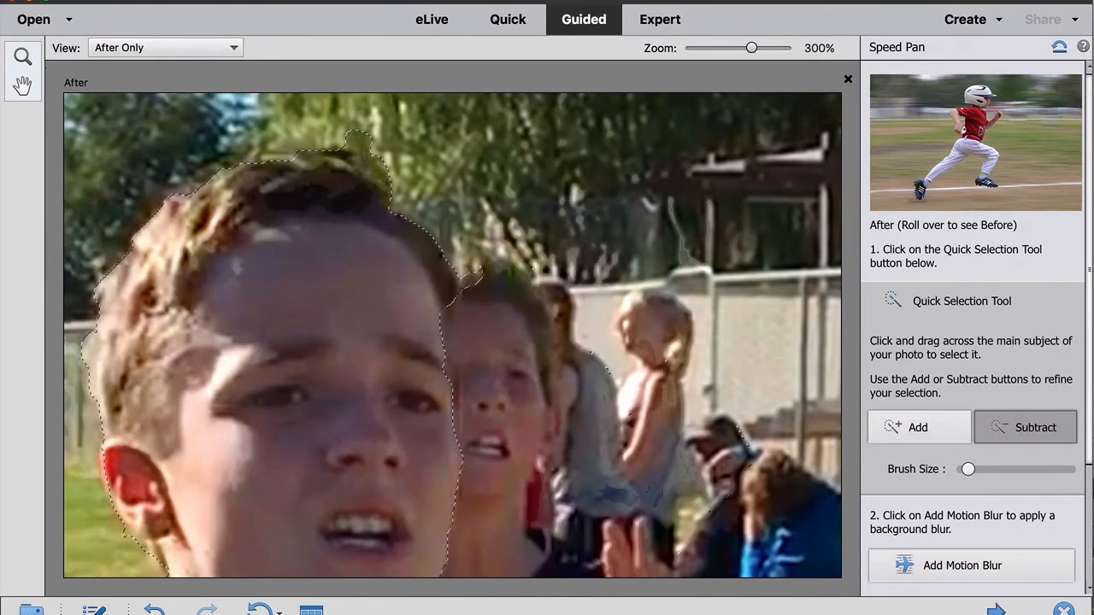
{"action": "left_click_drag", "start_coordinate": [362, 142], "coordinate": [378, 173]}
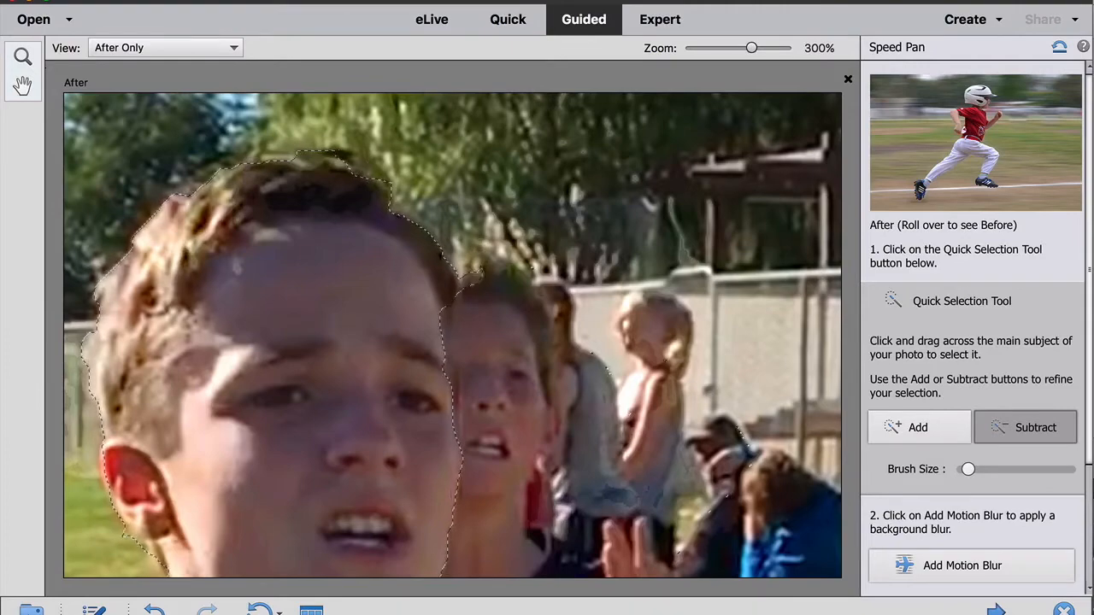
{"action": "left_click", "coordinate": [477, 278]}
{"action": "key", "text": "super+minus"}
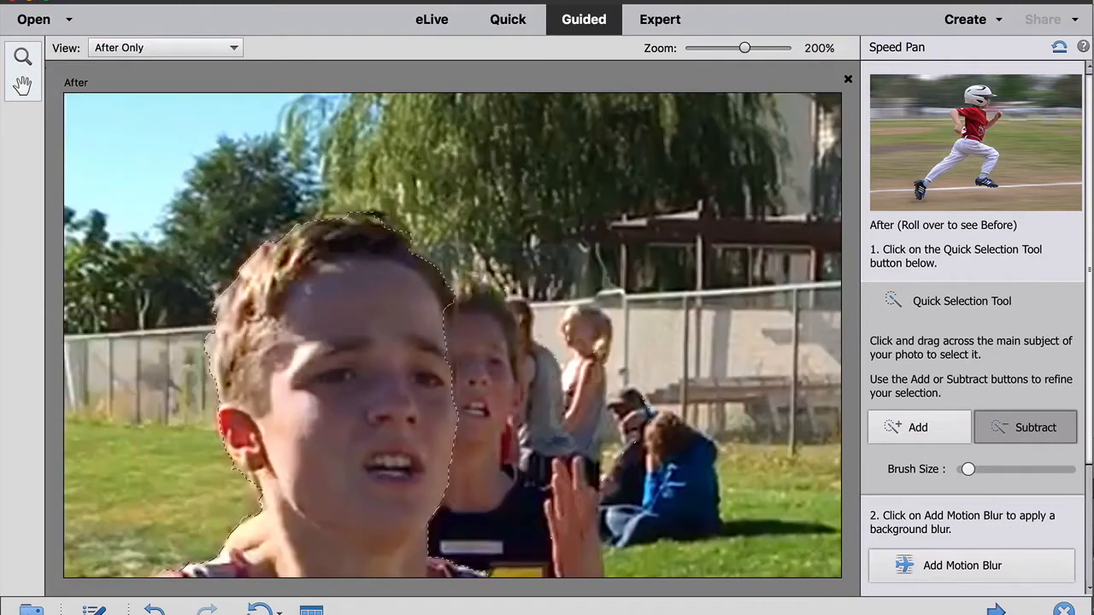
{"action": "key", "text": "super+minus"}
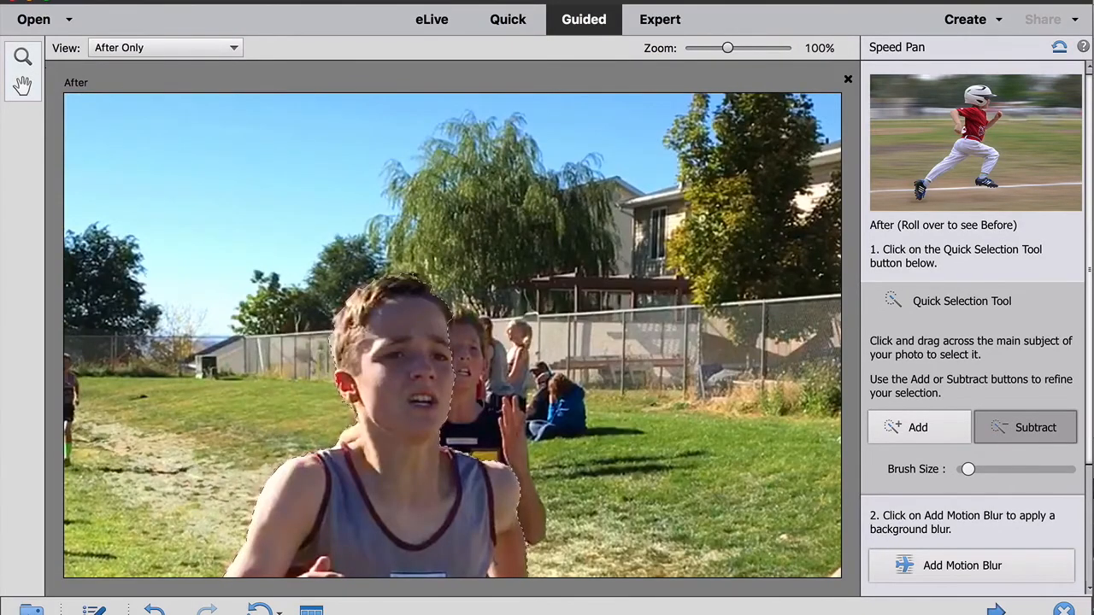
{"action": "key", "text": "super+minus"}
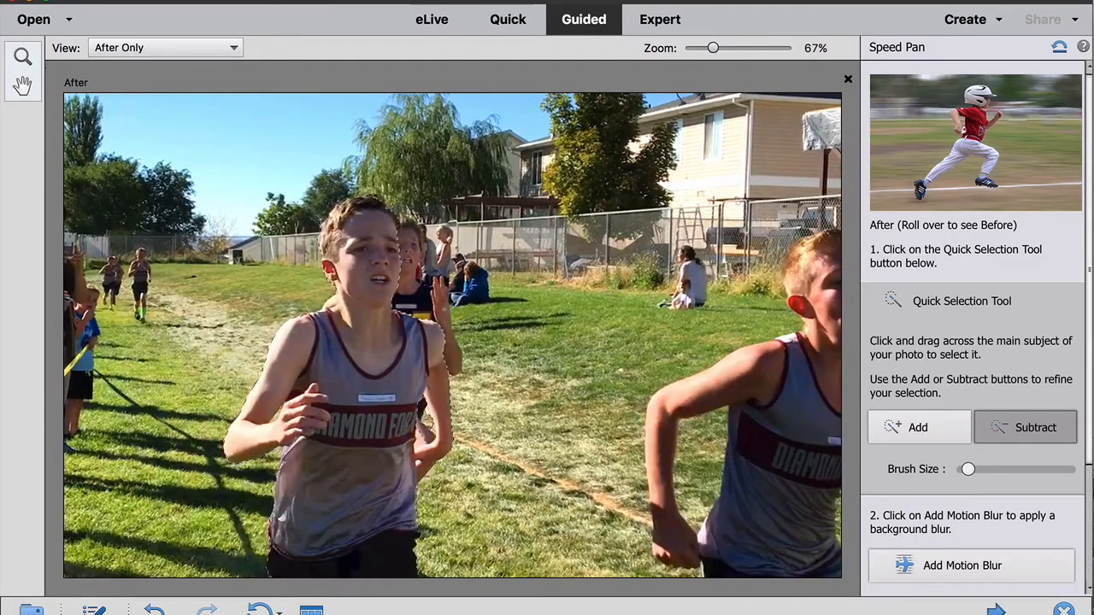
{"action": "key", "text": "super+minus"}
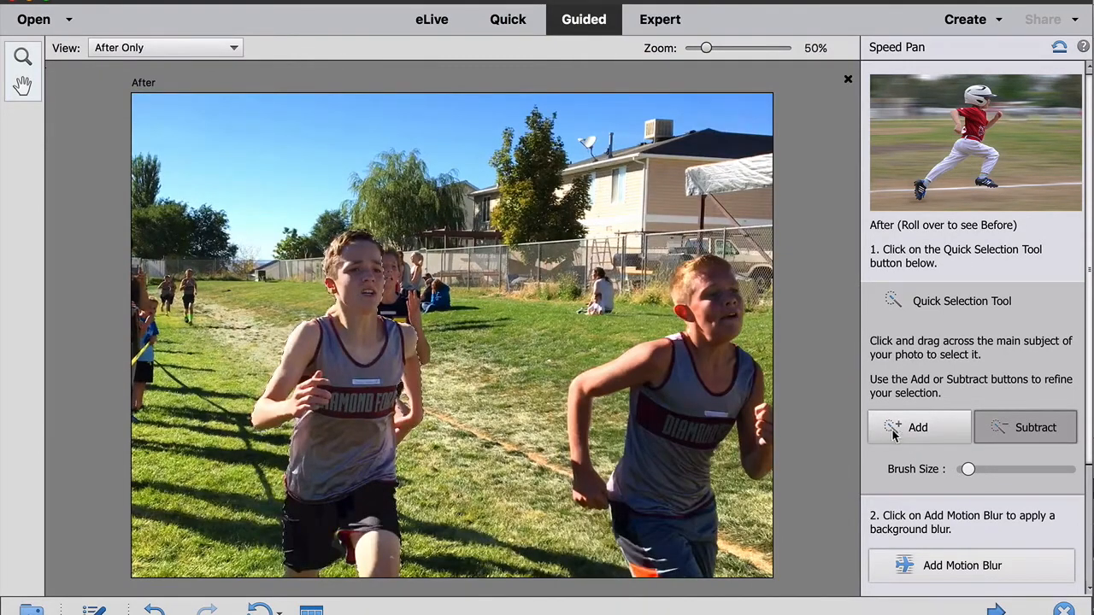
- Add motion blur to the background, set its intensity to a moderate level, and tilt its angle to a diagonal
{"action": "scroll", "coordinate": [908, 435], "scroll_direction": "down", "scroll_amount": 4}
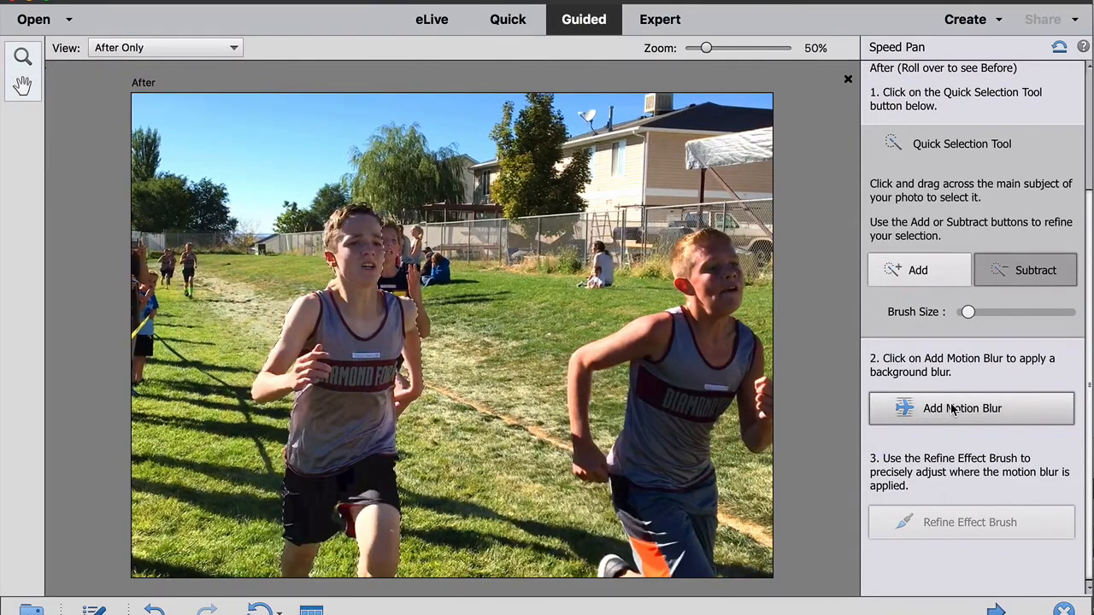
{"action": "left_click", "coordinate": [951, 408]}
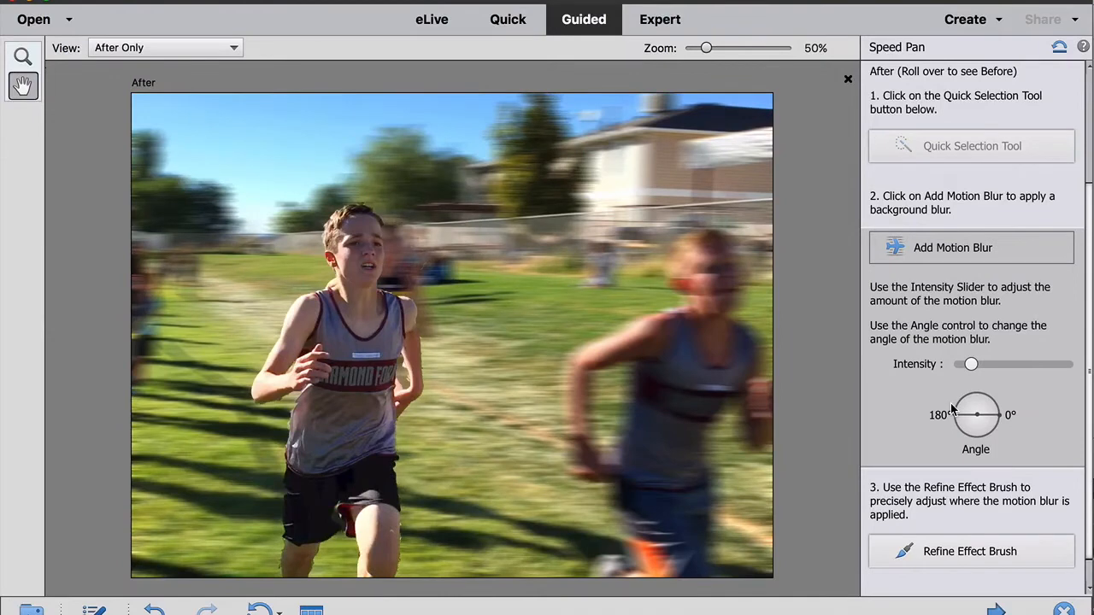
{"action": "left_click", "coordinate": [1015, 363]}
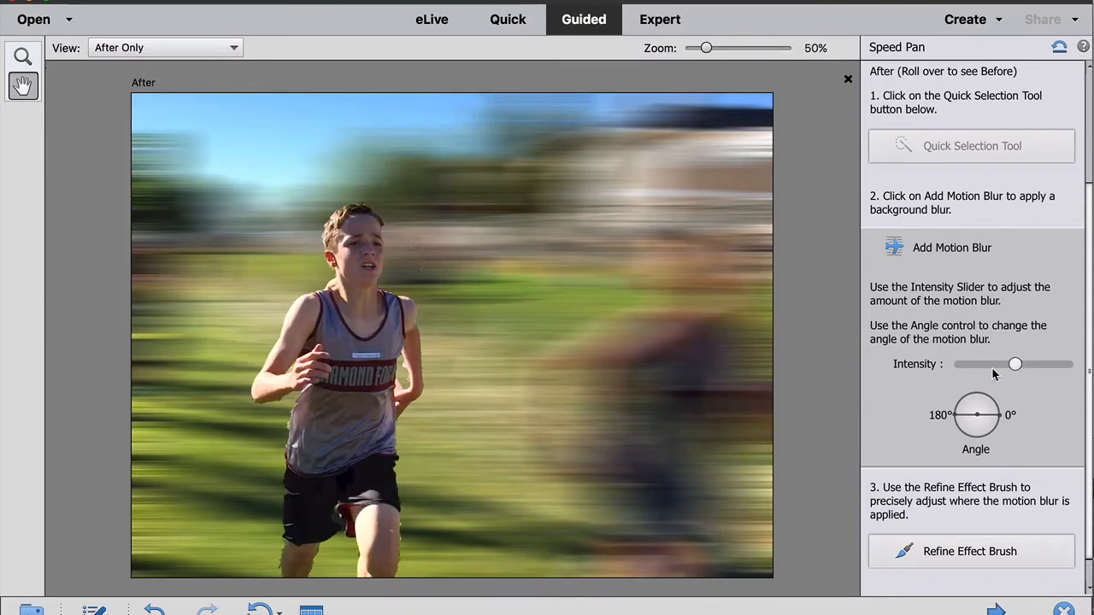
{"action": "left_click", "coordinate": [961, 363]}
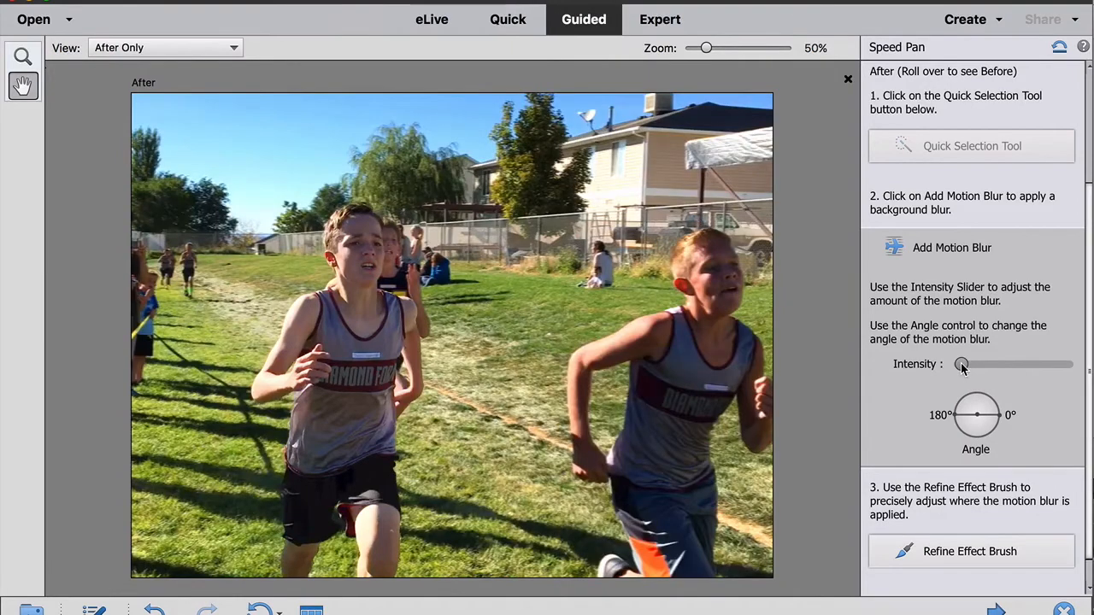
{"action": "left_click_drag", "start_coordinate": [965, 363], "coordinate": [970, 364]}
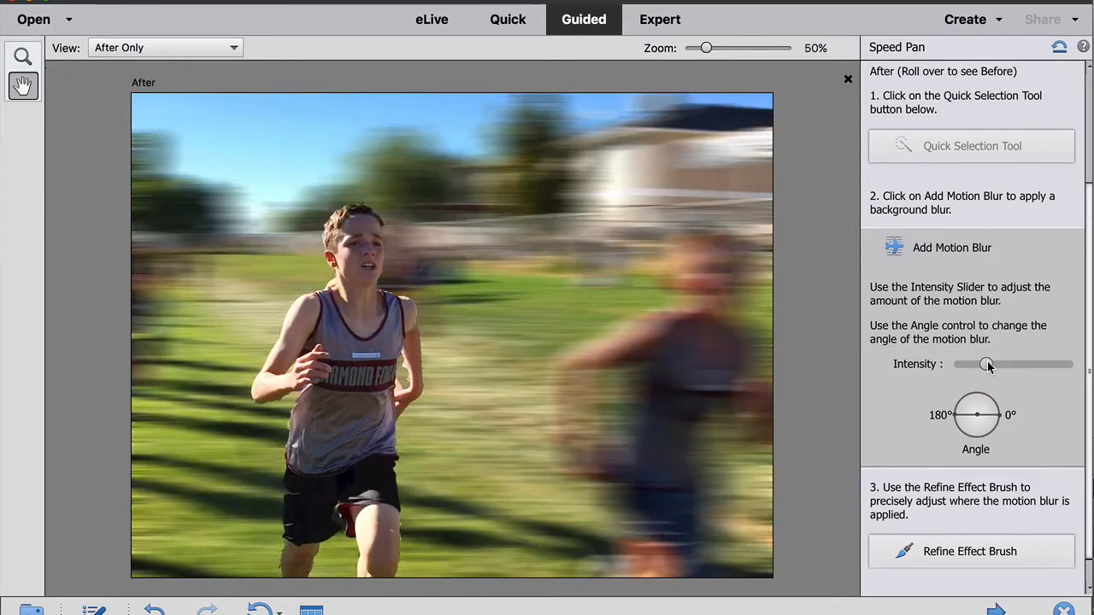
{"action": "left_click_drag", "start_coordinate": [990, 366], "coordinate": [995, 366]}
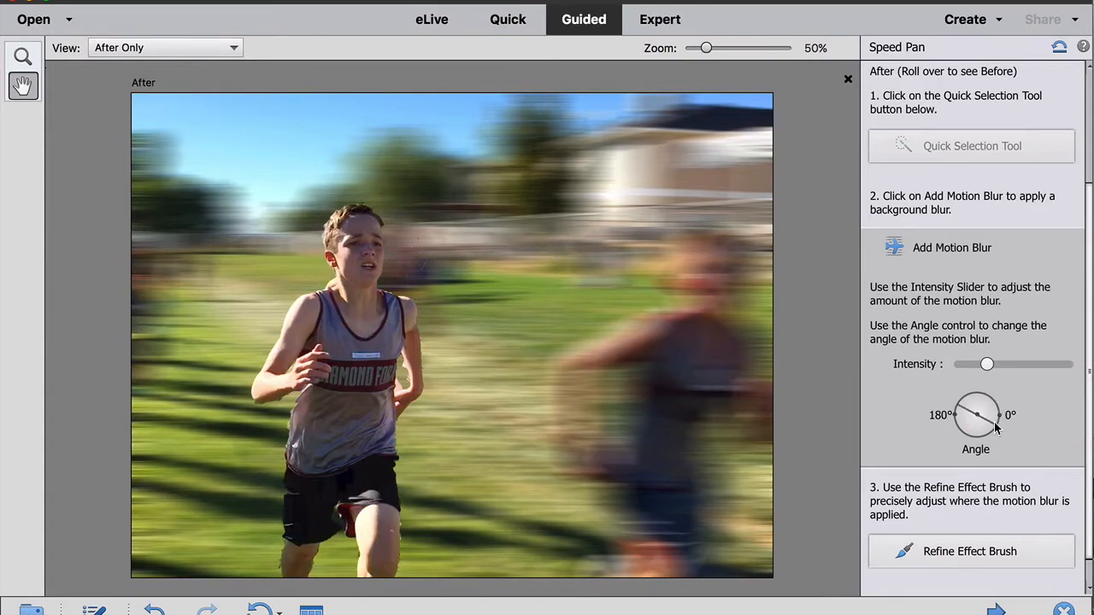
{"action": "left_click_drag", "start_coordinate": [989, 417], "coordinate": [994, 422]}
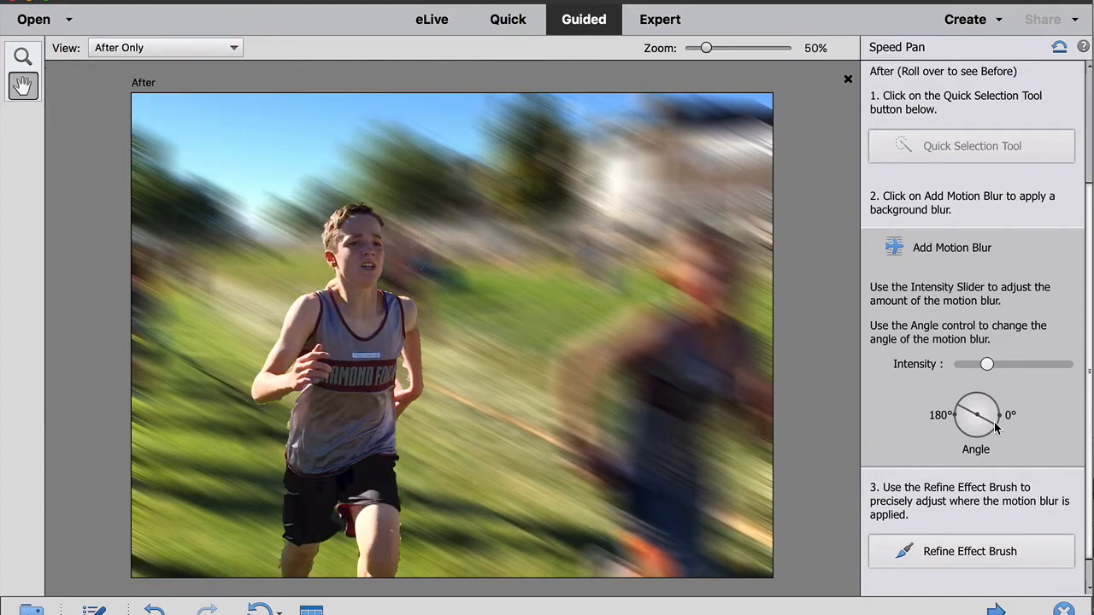
- Switch to the Refine Effect Brush in Add mode, enlarge the brush slightly, and paint blur into the grass beside the runner's left arm
{"action": "scroll", "coordinate": [995, 422], "scroll_direction": "down", "scroll_amount": 1}
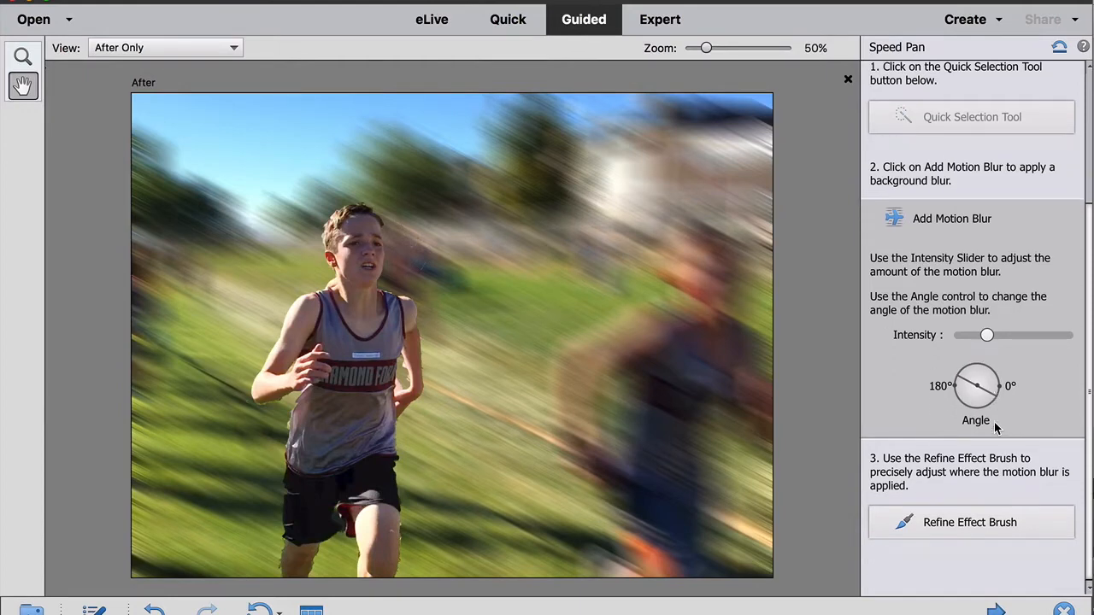
{"action": "left_click", "coordinate": [957, 525]}
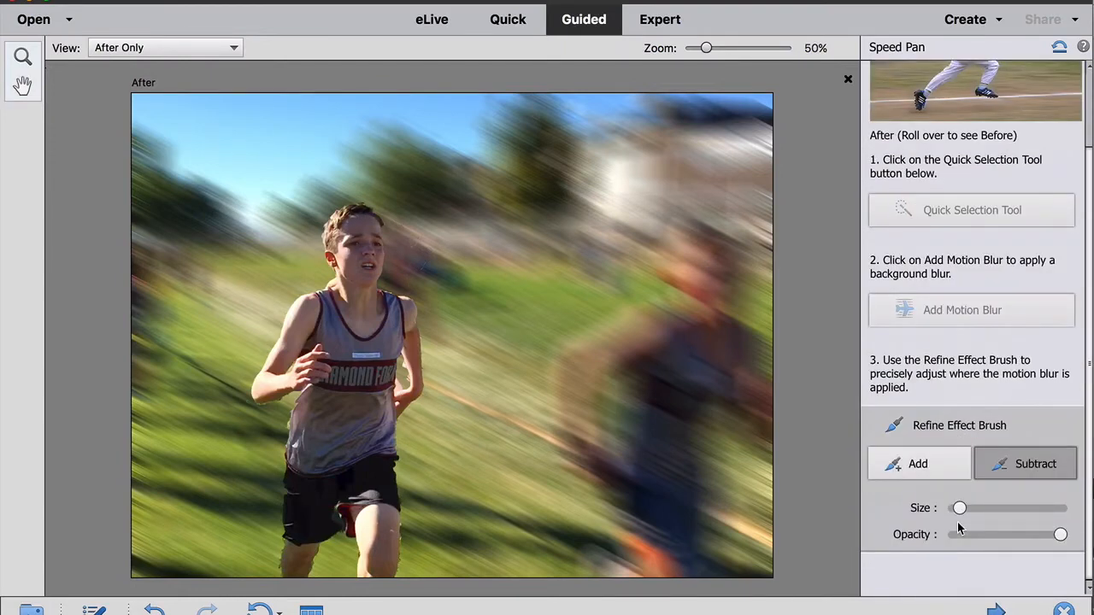
{"action": "left_click", "coordinate": [925, 464]}
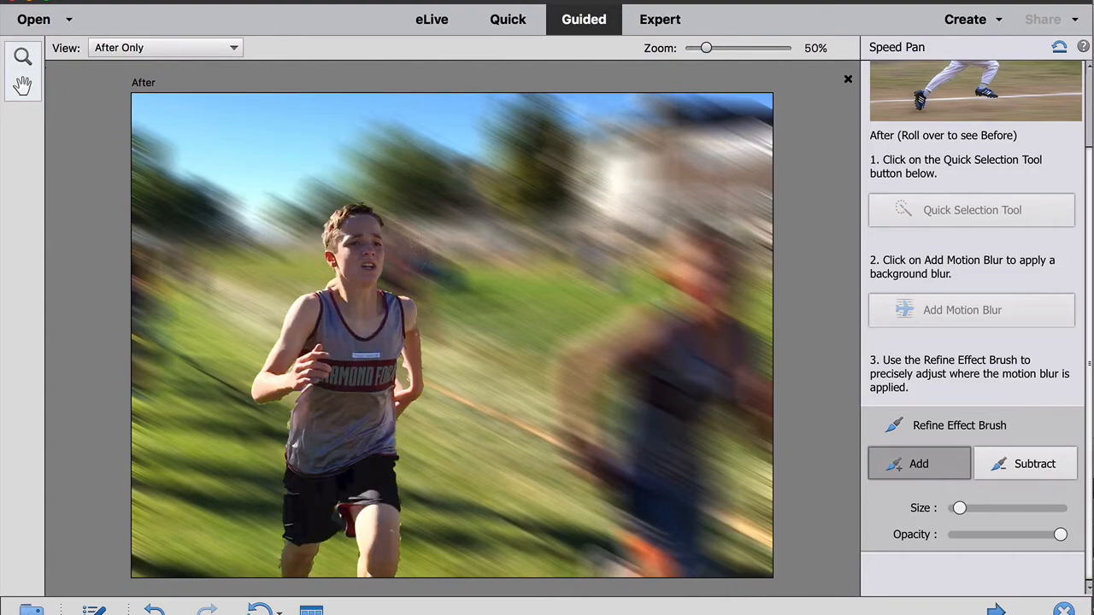
{"action": "key", "text": "super+plus"}
{"action": "key", "text": "super+plus"}
{"action": "key", "text": "super+plus"}
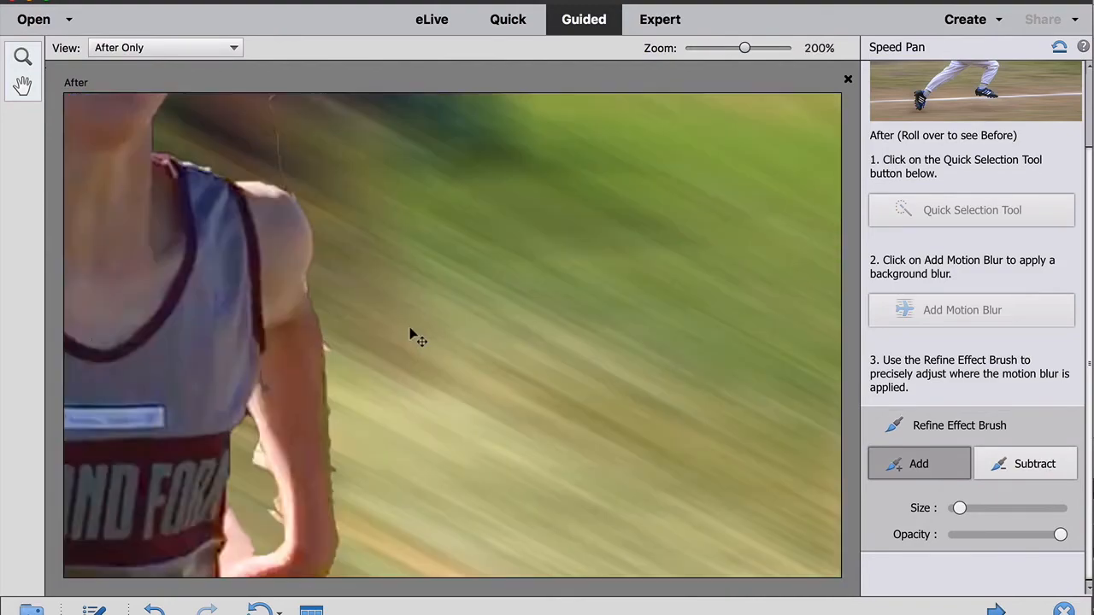
{"action": "scroll", "coordinate": [370, 347], "scroll_direction": "down", "scroll_amount": 2}
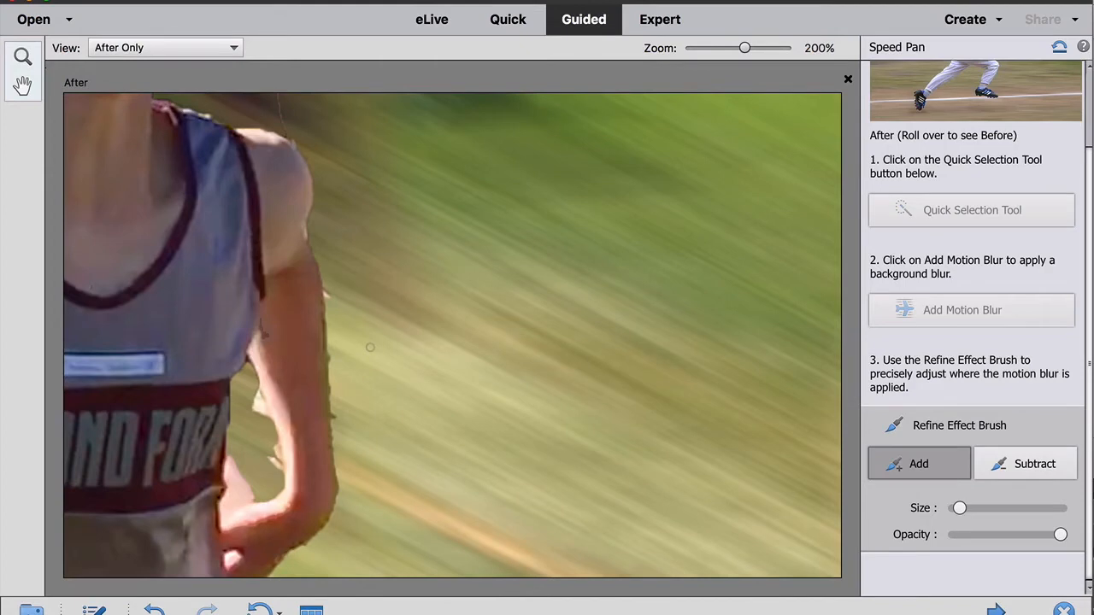
{"action": "left_click_drag", "start_coordinate": [959, 508], "coordinate": [967, 507]}
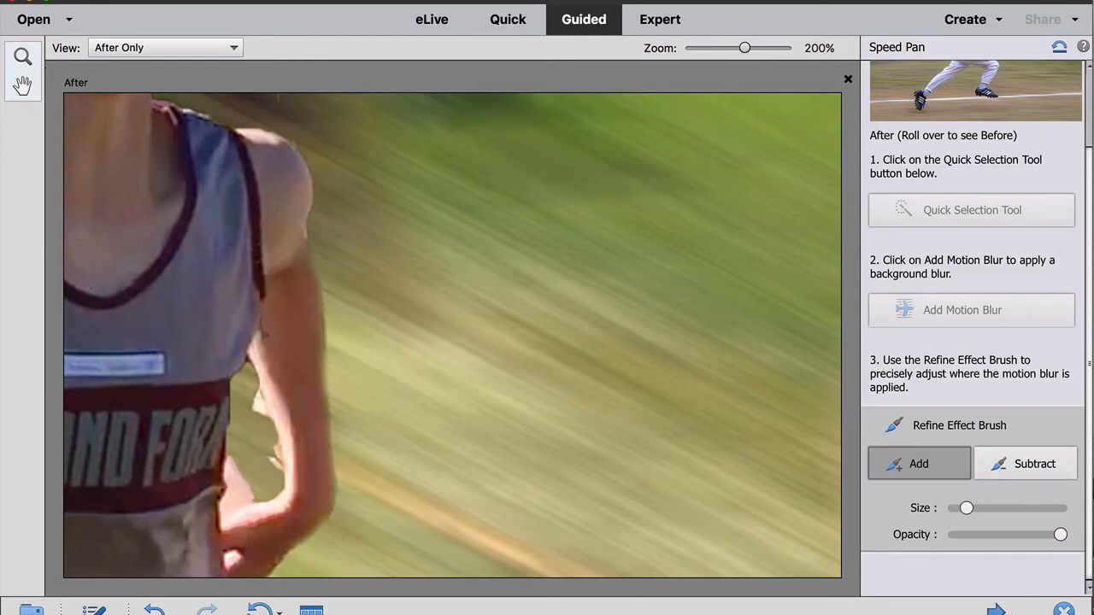
{"action": "key", "text": "super+equal"}
{"action": "left_click_drag", "start_coordinate": [89, 487], "coordinate": [237, 318]}
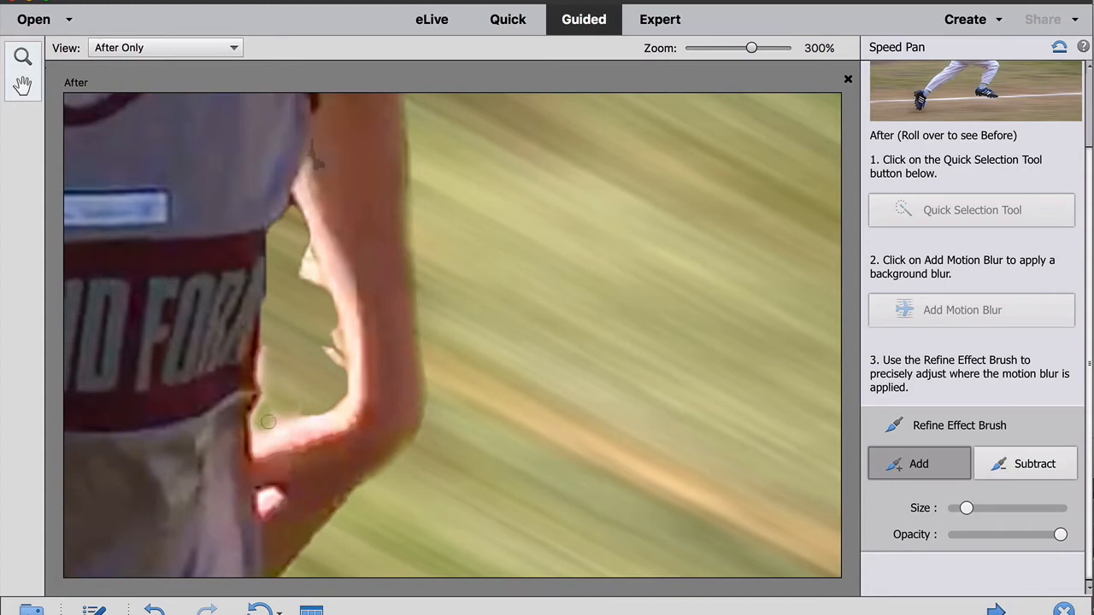
{"action": "mouse_move", "coordinate": [333, 319]}
{"action": "left_mouse_down"}
{"action": "mouse_move", "coordinate": [297, 230]}
{"action": "mouse_move", "coordinate": [304, 276]}
{"action": "left_mouse_up"}
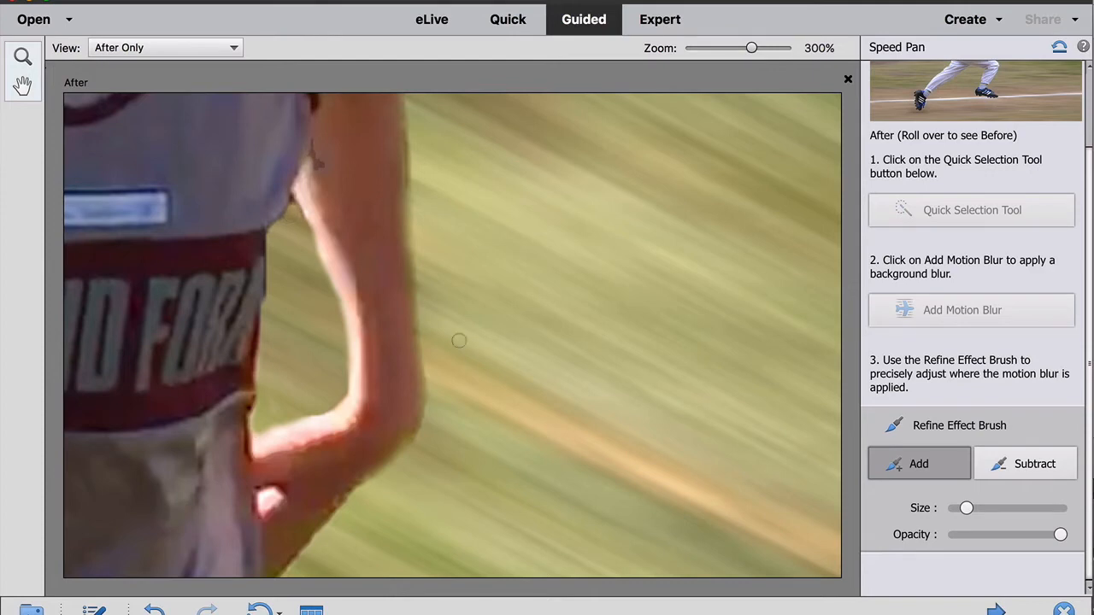
- Paint blur into the grass along the edge of the runner's shorts and left leg
{"action": "scroll", "coordinate": [459, 340], "scroll_direction": "down", "scroll_amount": 10}
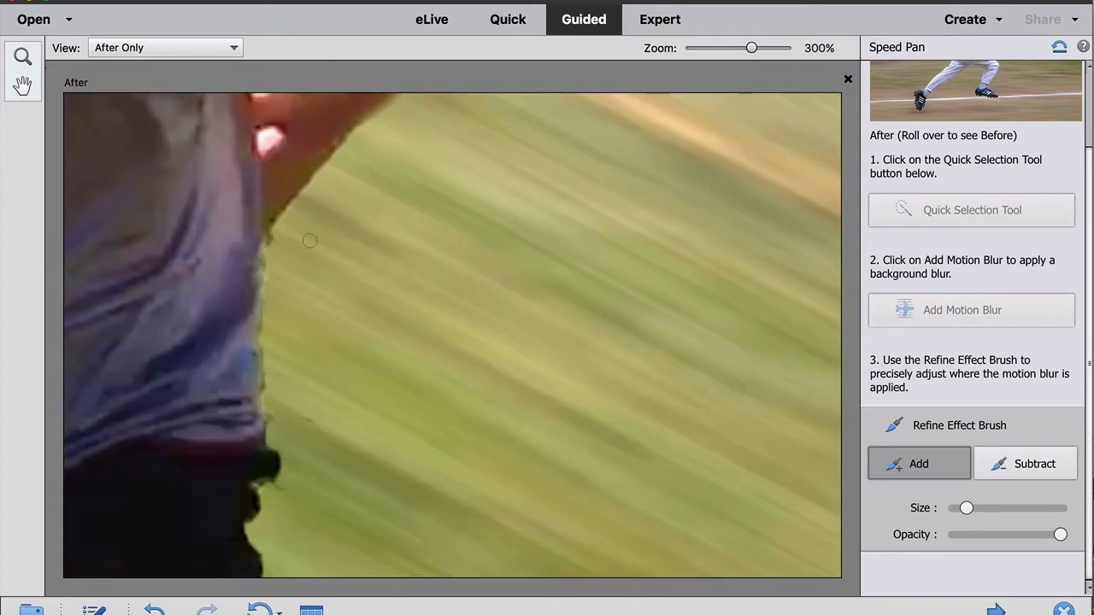
{"action": "left_click_drag", "start_coordinate": [289, 459], "coordinate": [270, 524]}
{"action": "scroll", "coordinate": [337, 416], "scroll_direction": "down", "scroll_amount": 6}
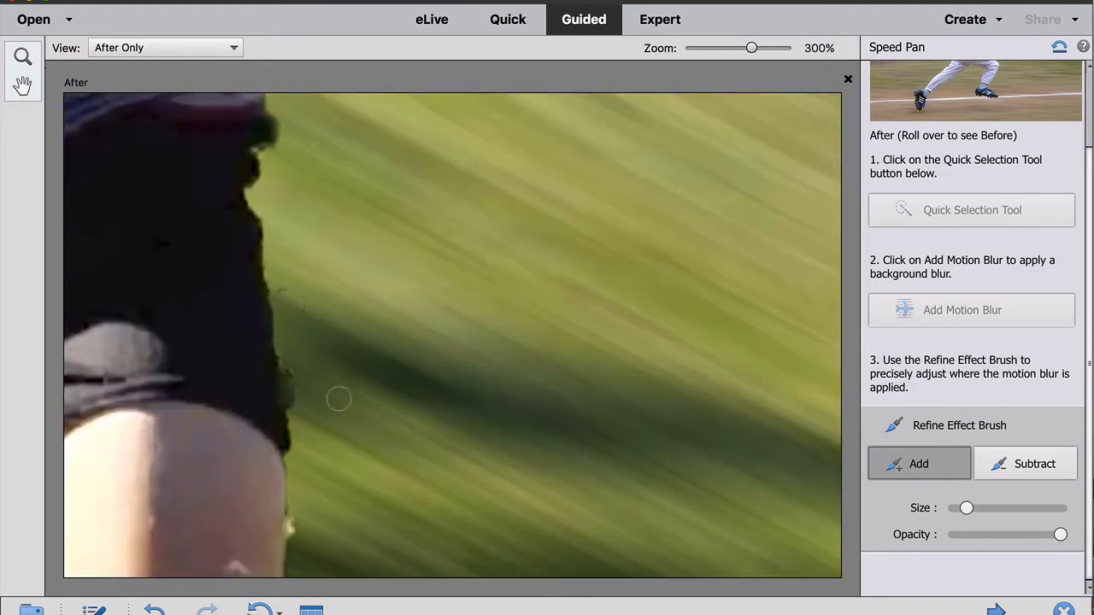
{"action": "left_click_drag", "start_coordinate": [301, 448], "coordinate": [299, 542]}
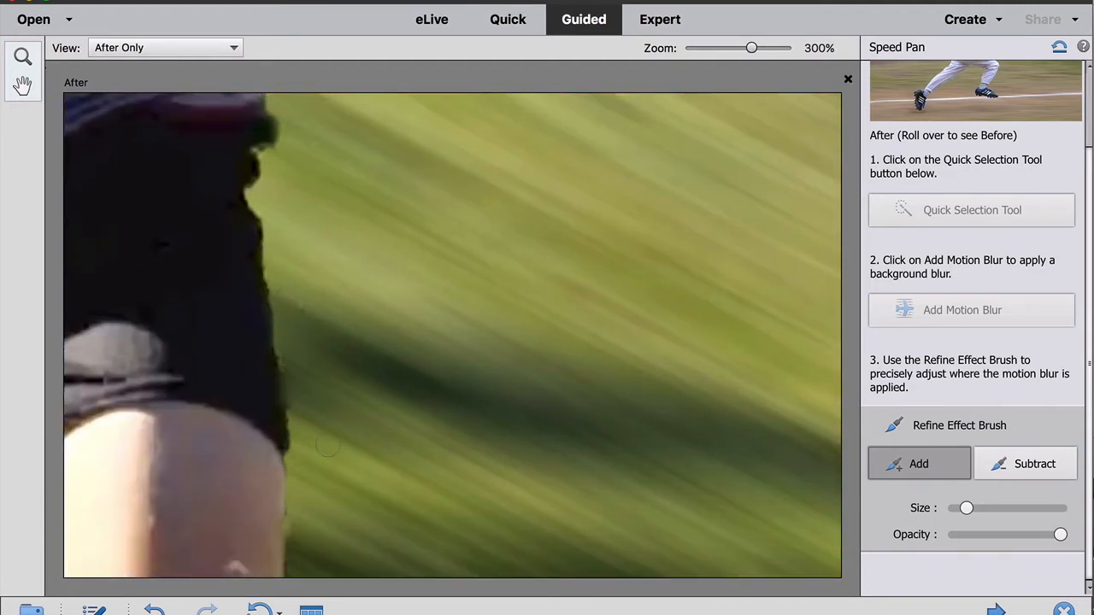
{"action": "scroll", "coordinate": [328, 445], "scroll_direction": "down", "scroll_amount": 5}
{"action": "mouse_move", "coordinate": [299, 317]}
{"action": "left_mouse_down"}
{"action": "mouse_move", "coordinate": [295, 438]}
{"action": "mouse_move", "coordinate": [266, 560]}
{"action": "left_mouse_up"}
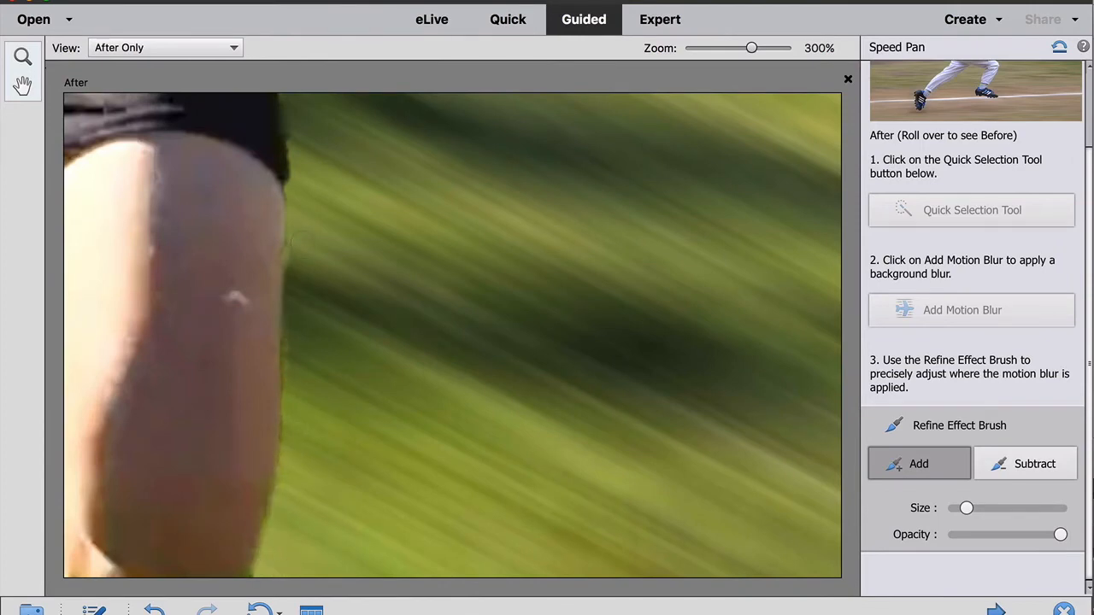
- Paint blur into the grass between the runner's legs and along the edge of his right leg
{"action": "scroll", "coordinate": [301, 247], "scroll_direction": "left", "scroll_amount": 5}
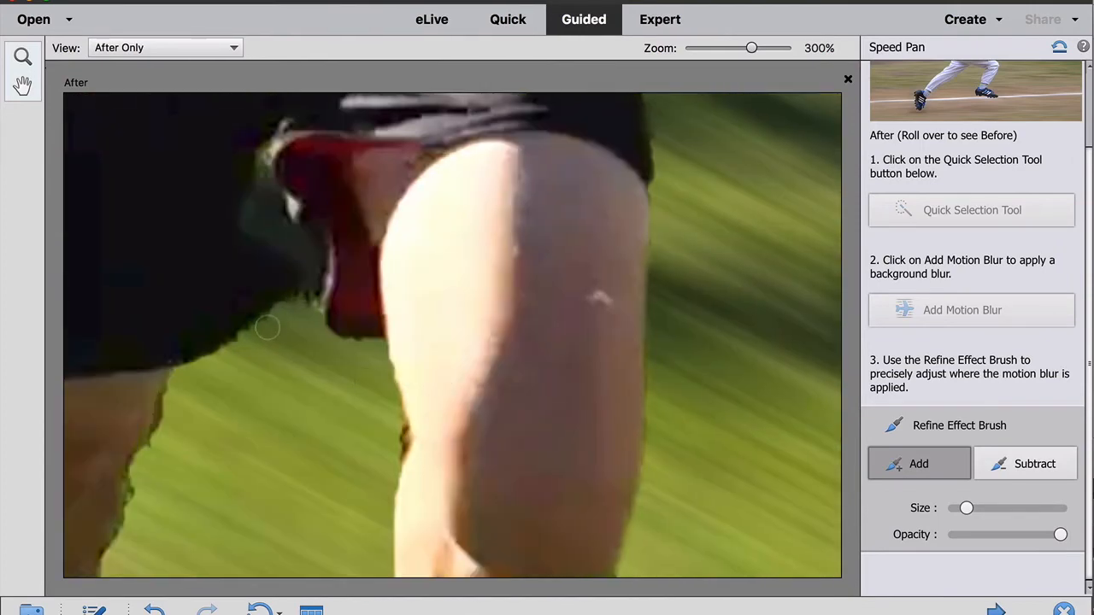
{"action": "left_click_drag", "start_coordinate": [182, 383], "coordinate": [103, 556]}
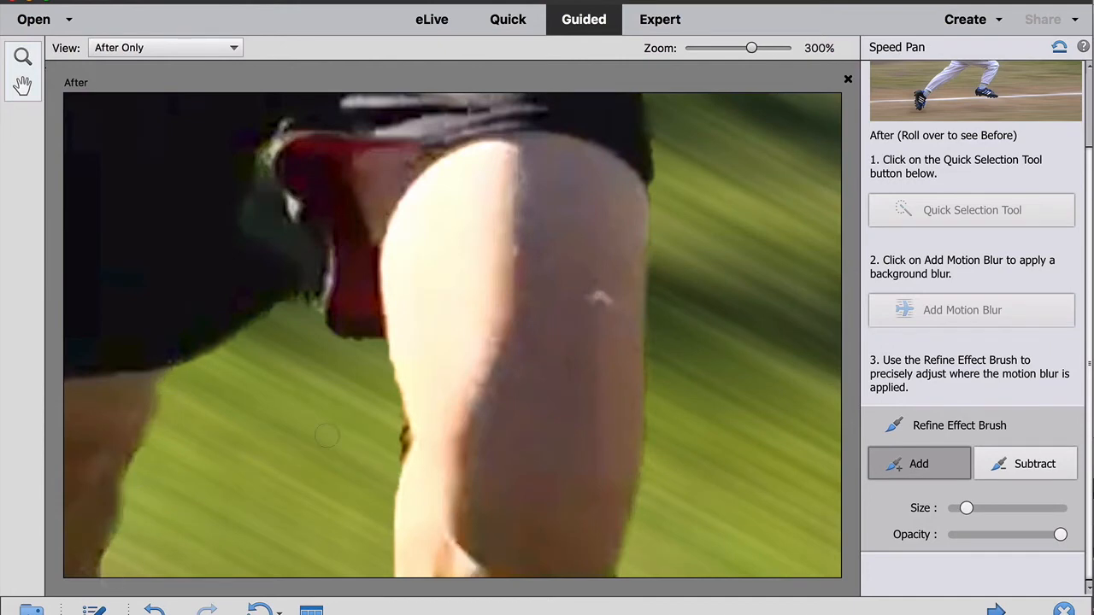
{"action": "scroll", "coordinate": [390, 409], "scroll_direction": "left", "scroll_amount": 4}
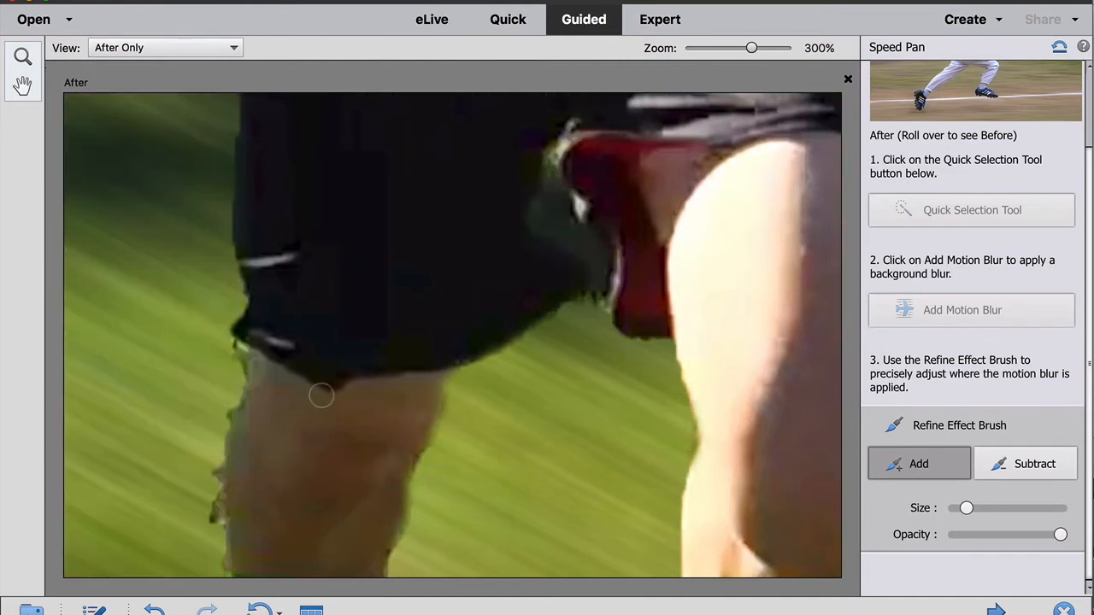
{"action": "mouse_move", "coordinate": [230, 368]}
{"action": "left_mouse_down"}
{"action": "mouse_move", "coordinate": [209, 454]}
{"action": "mouse_move", "coordinate": [218, 563]}
{"action": "mouse_move", "coordinate": [213, 456]}
{"action": "mouse_move", "coordinate": [232, 364]}
{"action": "mouse_move", "coordinate": [198, 294]}
{"action": "left_mouse_up"}
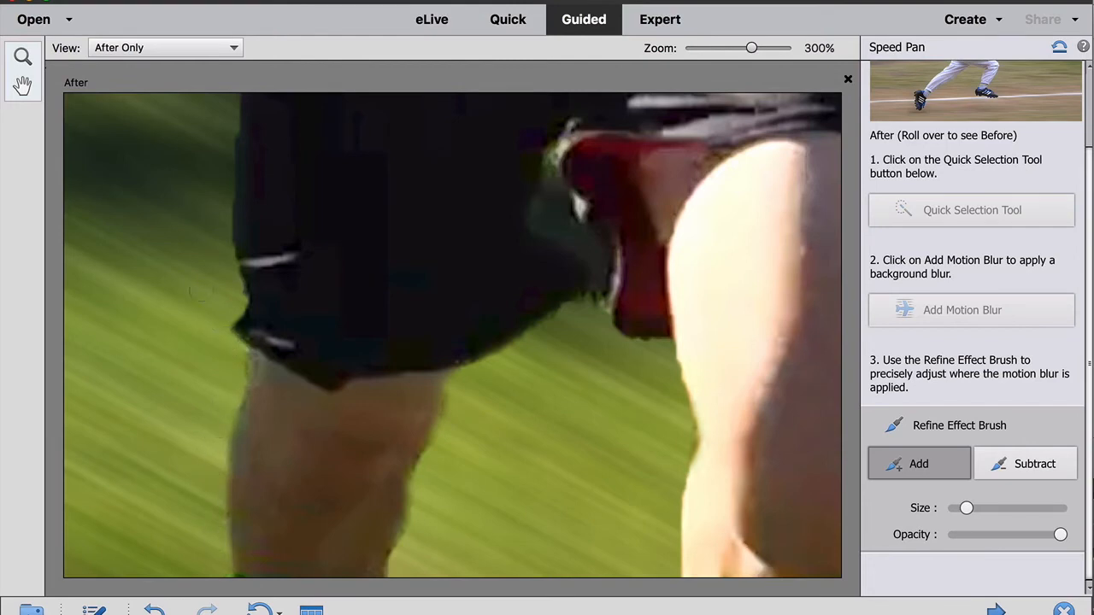
- Subtract blur from the edge of the runner's shorts using the refine brush's Subtract mode
{"action": "scroll", "coordinate": [200, 249], "scroll_direction": "up", "scroll_amount": 4}
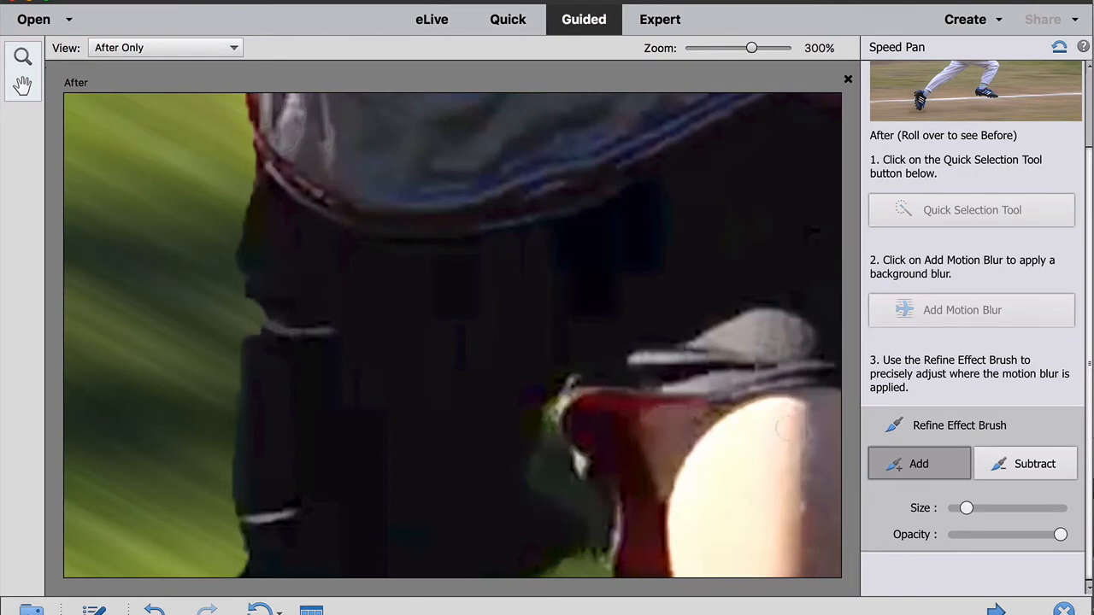
{"action": "left_click", "coordinate": [1035, 463]}
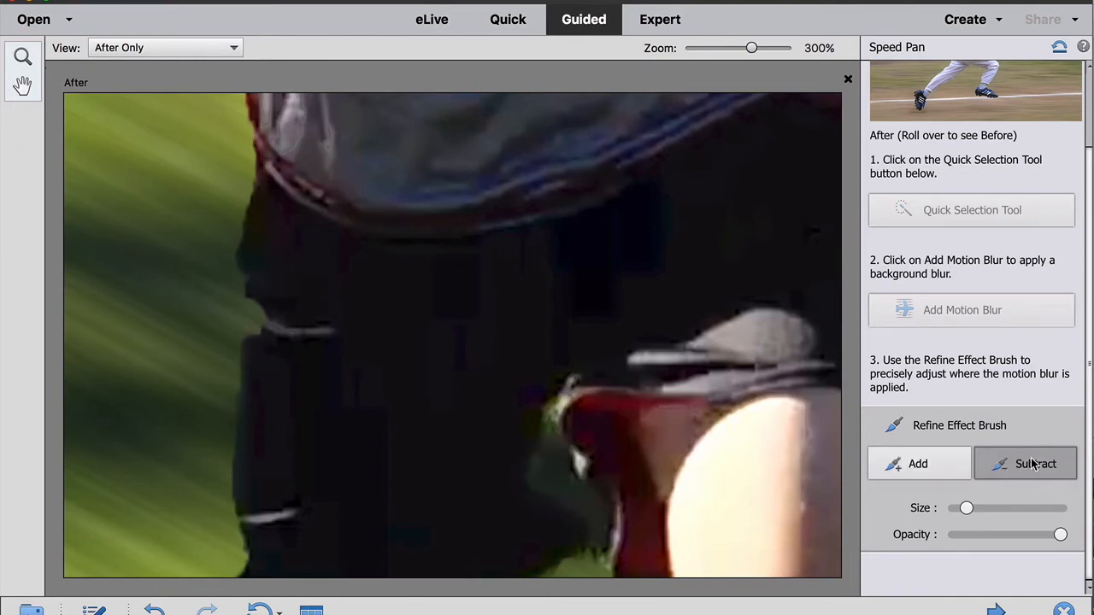
{"action": "mouse_move", "coordinate": [256, 302]}
{"action": "left_mouse_down"}
{"action": "mouse_move", "coordinate": [256, 345]}
{"action": "mouse_move", "coordinate": [259, 295]}
{"action": "mouse_move", "coordinate": [246, 322]}
{"action": "mouse_move", "coordinate": [253, 377]}
{"action": "mouse_move", "coordinate": [250, 256]}
{"action": "mouse_move", "coordinate": [255, 263]}
{"action": "mouse_move", "coordinate": [266, 188]}
{"action": "mouse_move", "coordinate": [257, 240]}
{"action": "left_mouse_up"}
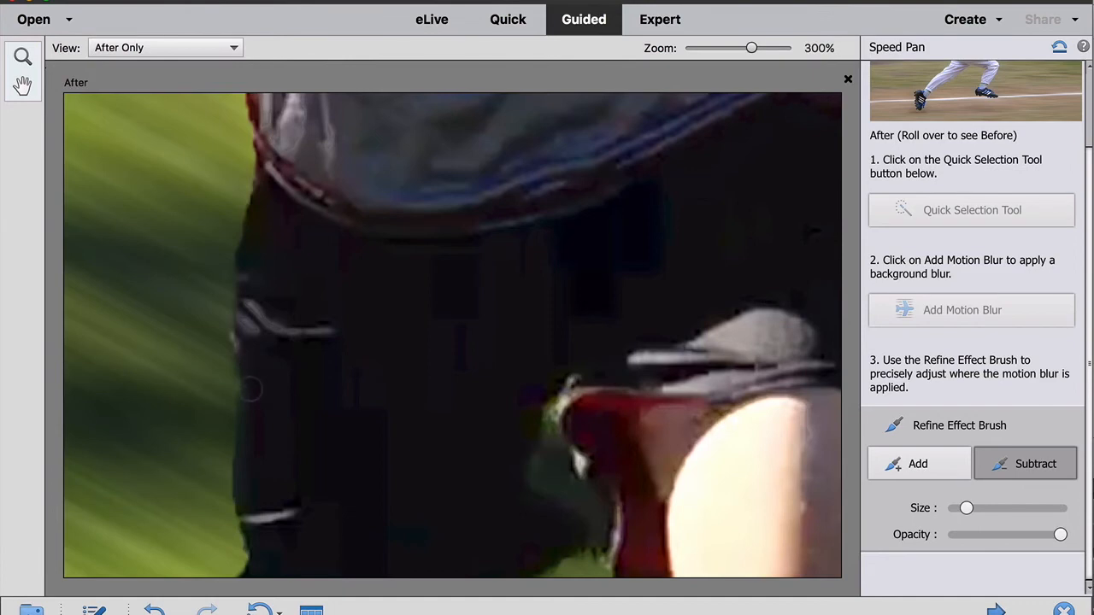
- Return to Add mode and paint blur along the runner's right side beside his shirt and shorts
{"action": "left_click", "coordinate": [946, 465]}
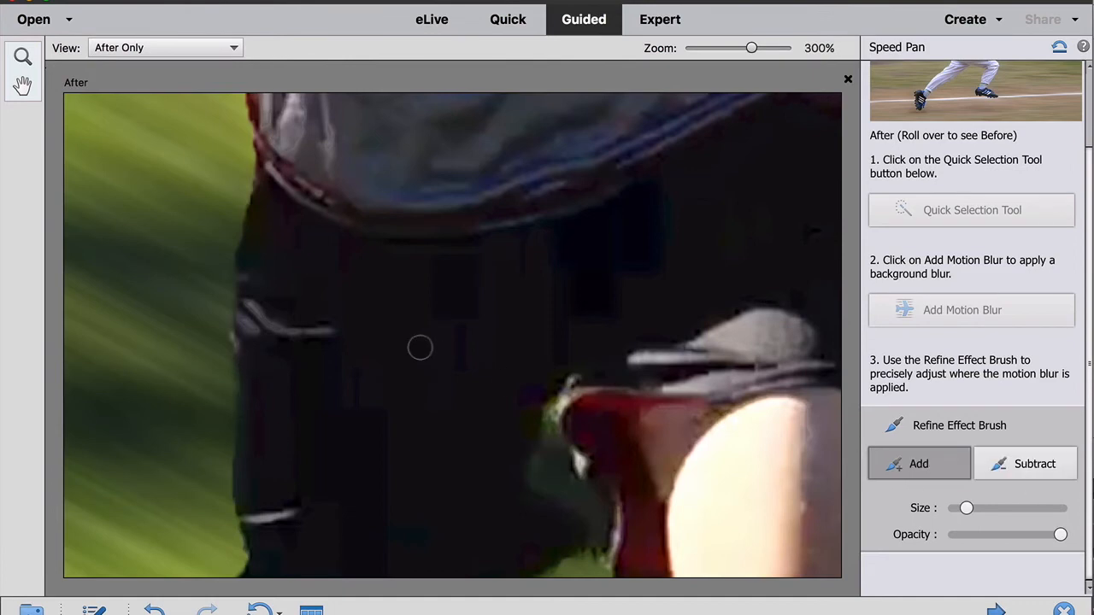
{"action": "scroll", "coordinate": [421, 347], "scroll_direction": "up", "scroll_amount": 10}
{"action": "left_click_drag", "start_coordinate": [278, 242], "coordinate": [265, 359]}
{"action": "mouse_move", "coordinate": [254, 461]}
{"action": "left_mouse_down"}
{"action": "mouse_move", "coordinate": [237, 506]}
{"action": "mouse_move", "coordinate": [248, 573]}
{"action": "left_mouse_up"}
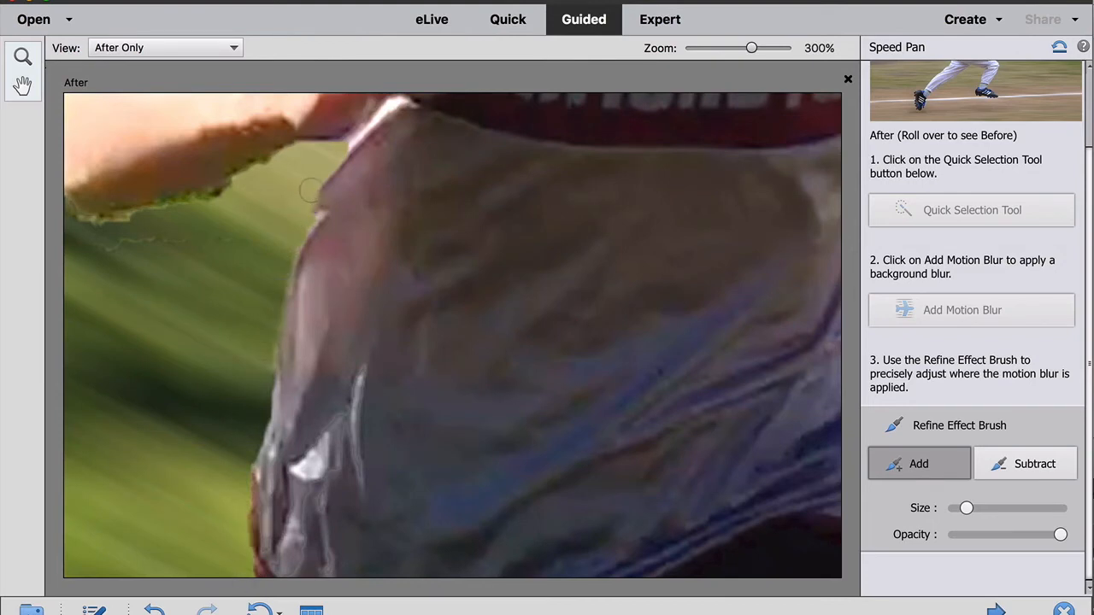
- Paint blur into the background along the outer edge of the runner's right forearm and elbow
{"action": "key", "text": "ctrl+minus"}
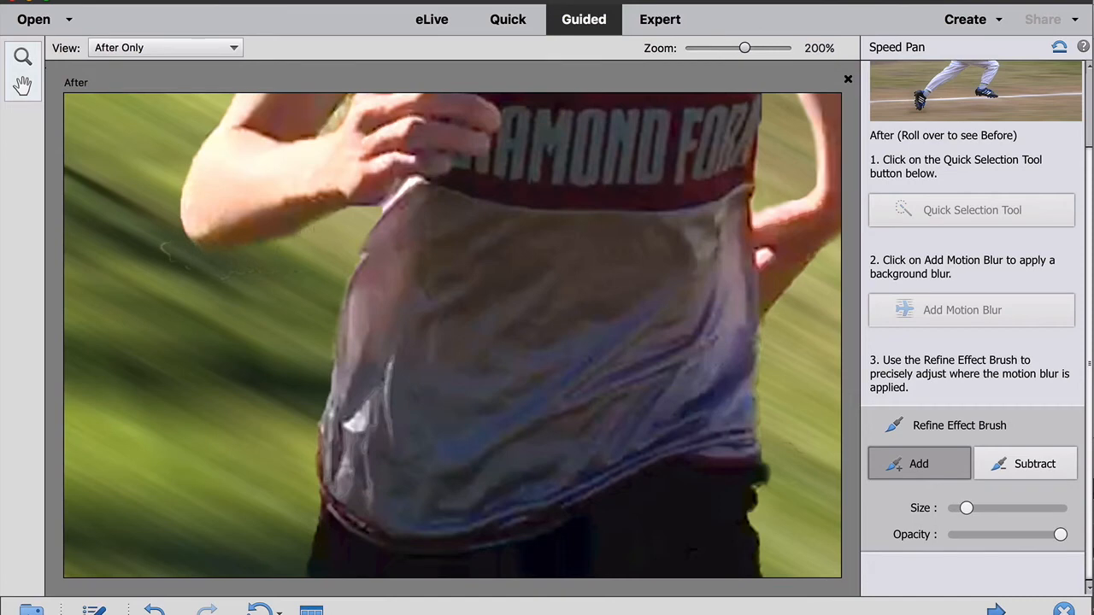
{"action": "scroll", "coordinate": [184, 214], "scroll_direction": "up", "scroll_amount": 5}
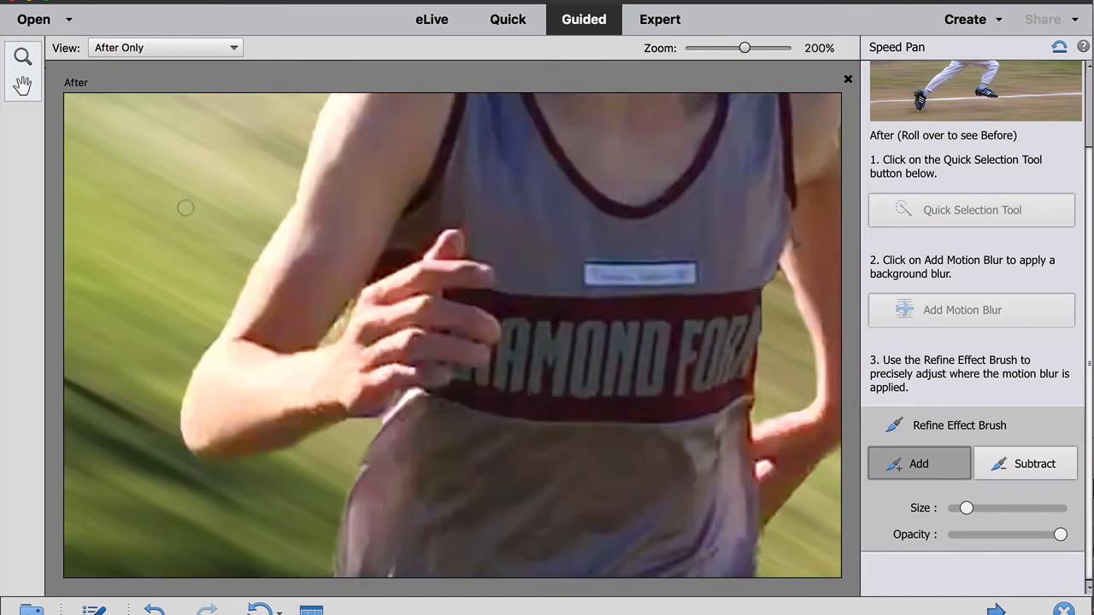
{"action": "key", "text": "ctrl+plus"}
{"action": "scroll", "coordinate": [171, 229], "scroll_direction": "left", "scroll_amount": 3}
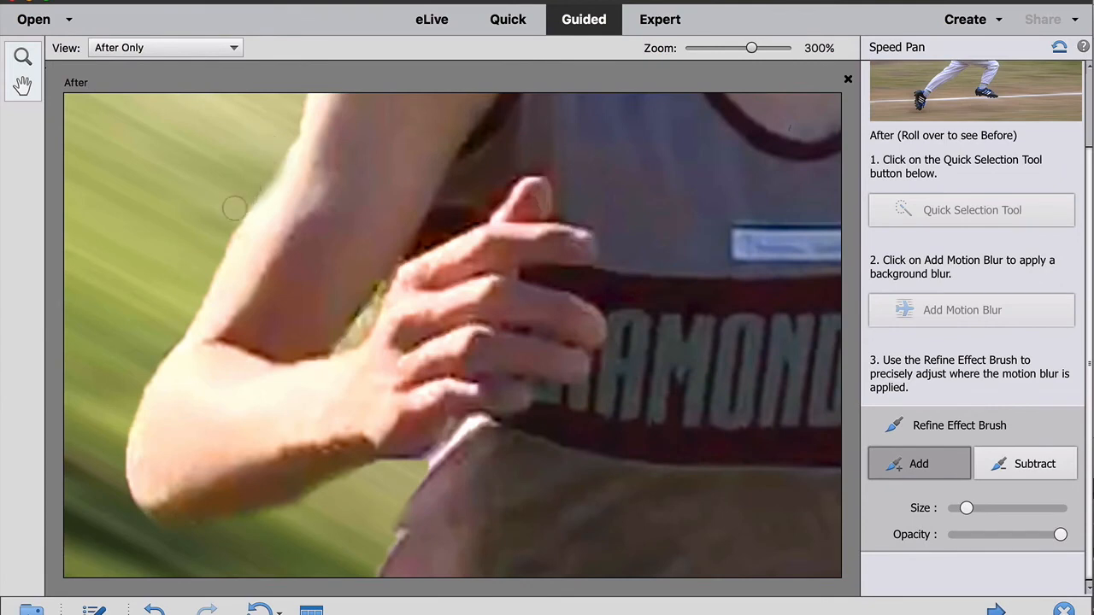
{"action": "mouse_move", "coordinate": [160, 343]}
{"action": "left_mouse_down"}
{"action": "mouse_move", "coordinate": [120, 426]}
{"action": "mouse_move", "coordinate": [127, 523]}
{"action": "left_mouse_up"}
- Paint blur into the background around the runner's shoulder, neck and the side of his face
{"action": "scroll", "coordinate": [499, 185], "scroll_direction": "up", "scroll_amount": 5}
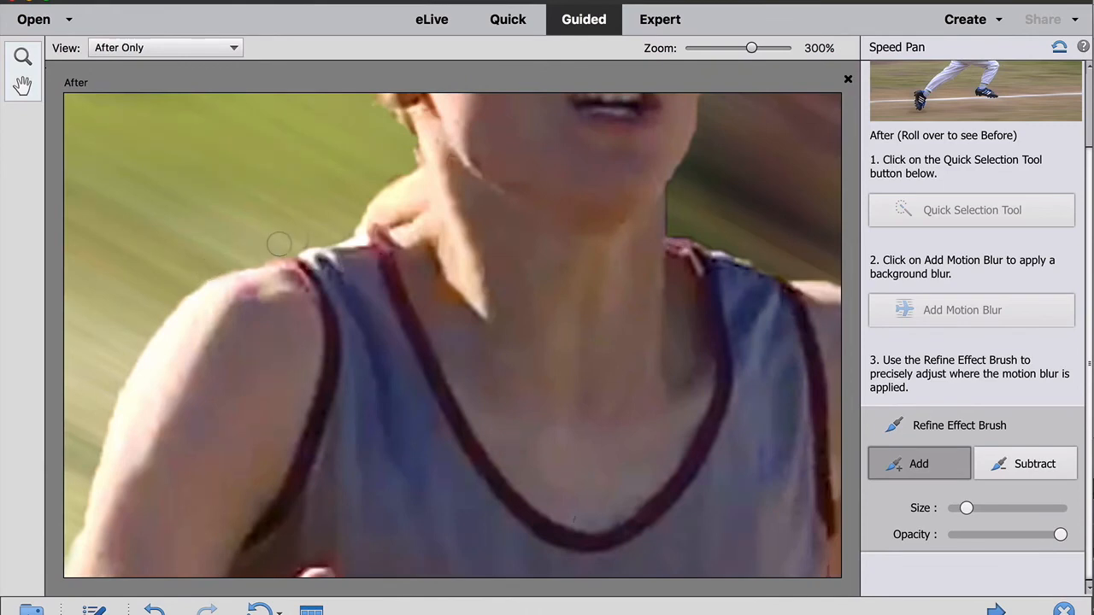
{"action": "mouse_move", "coordinate": [352, 220]}
{"action": "left_mouse_down"}
{"action": "mouse_move", "coordinate": [412, 199]}
{"action": "mouse_move", "coordinate": [397, 136]}
{"action": "left_mouse_up"}
{"action": "mouse_move", "coordinate": [398, 184]}
{"action": "left_mouse_down"}
{"action": "mouse_move", "coordinate": [339, 221]}
{"action": "mouse_move", "coordinate": [380, 180]}
{"action": "left_mouse_up"}
{"action": "scroll", "coordinate": [380, 180], "scroll_direction": "up", "scroll_amount": 10}
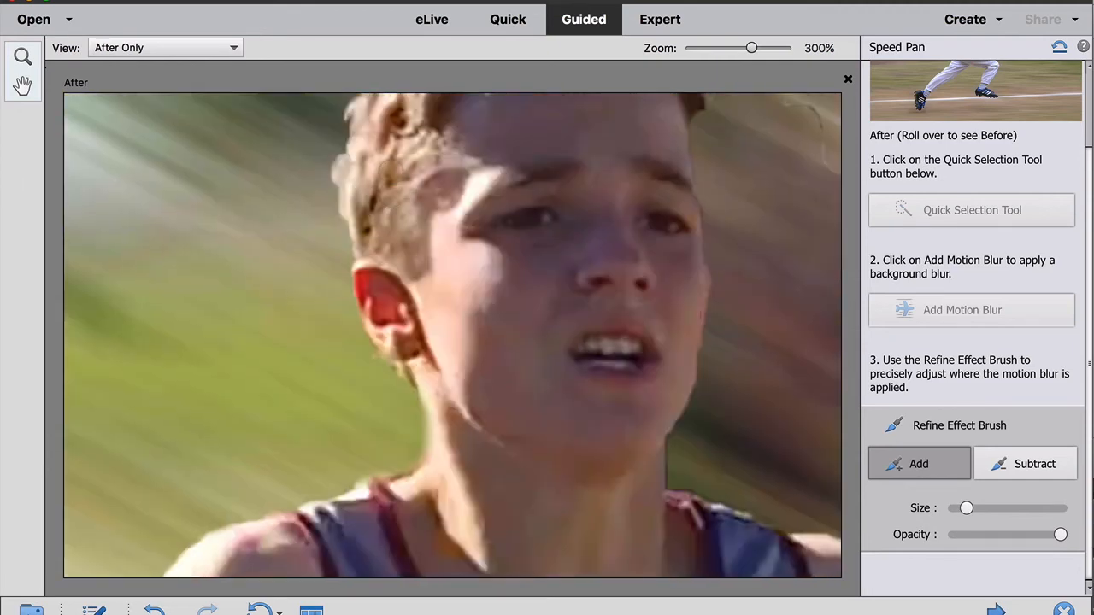
{"action": "mouse_move", "coordinate": [352, 231]}
{"action": "left_mouse_down"}
{"action": "mouse_move", "coordinate": [333, 350]}
{"action": "mouse_move", "coordinate": [341, 422]}
{"action": "mouse_move", "coordinate": [356, 470]}
{"action": "mouse_move", "coordinate": [393, 501]}
{"action": "mouse_move", "coordinate": [404, 529]}
{"action": "left_mouse_up"}
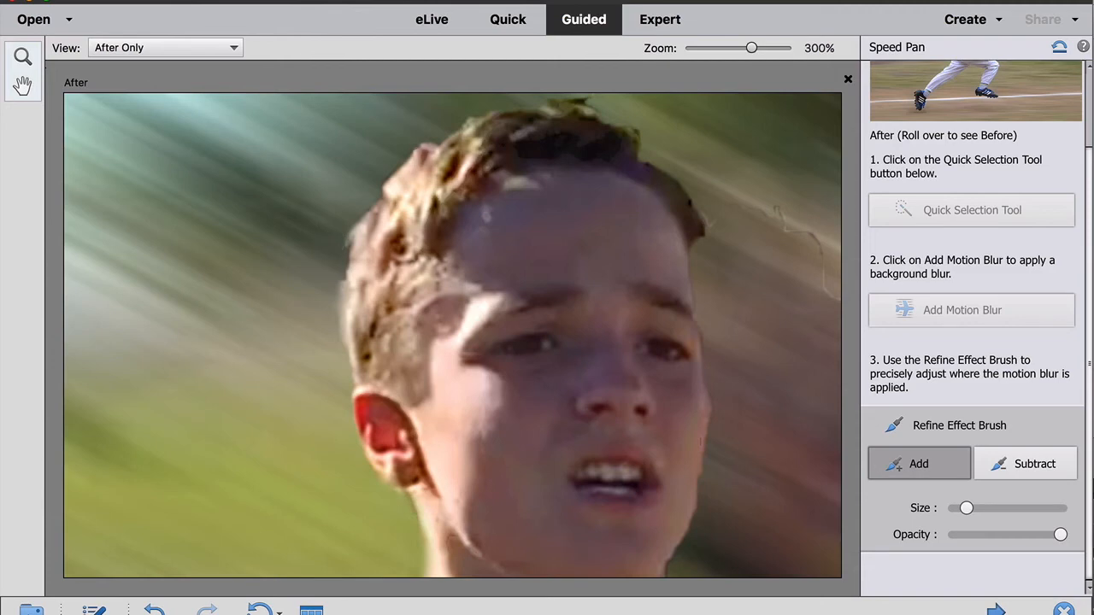
- Paint blur into the background around the top of the runner's hair
{"action": "scroll", "coordinate": [604, 112], "scroll_direction": "right", "scroll_amount": 4}
{"action": "scroll", "coordinate": [604, 112], "scroll_direction": "up", "scroll_amount": 2}
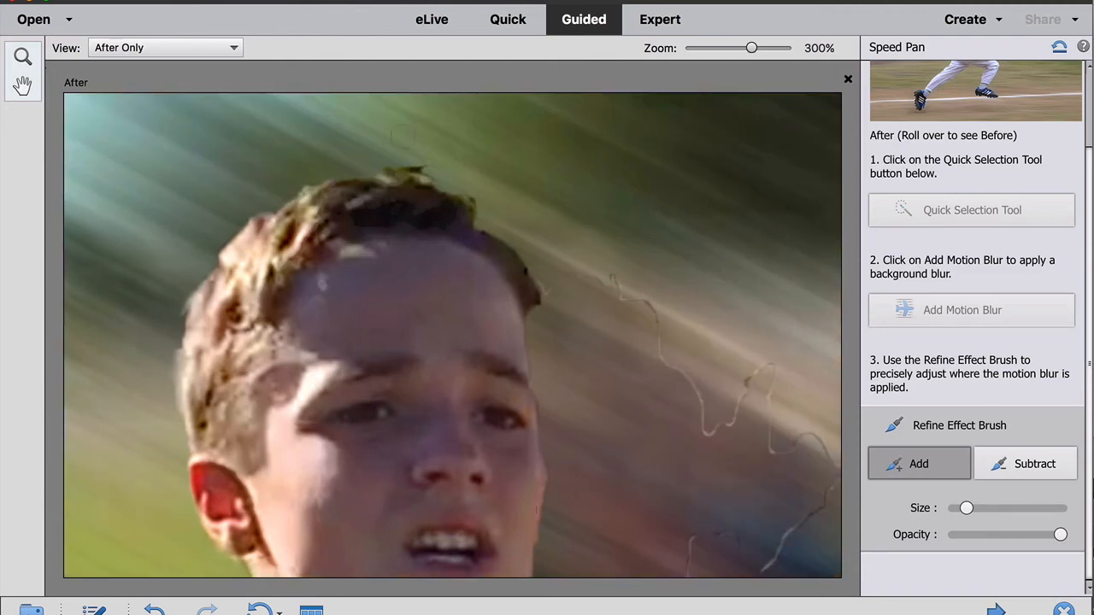
{"action": "left_click_drag", "start_coordinate": [549, 283], "coordinate": [544, 323]}
{"action": "left_click_drag", "start_coordinate": [482, 199], "coordinate": [429, 163]}
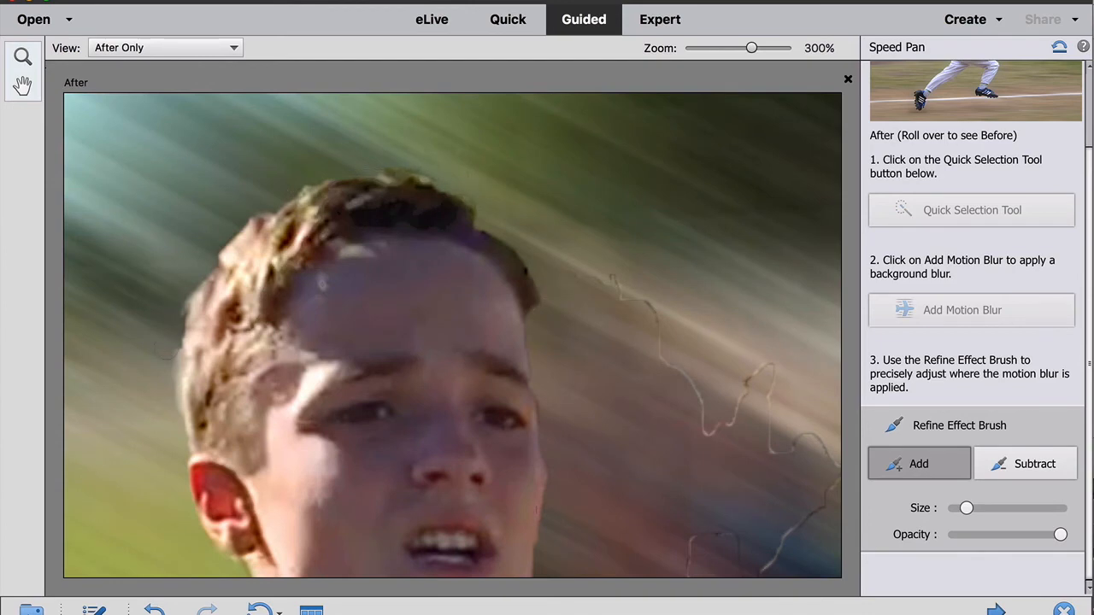
- Zoom out to the whole photo and proceed to the Speed Pan finishing options
{"action": "scroll", "coordinate": [575, 331], "scroll_direction": "right", "scroll_amount": 5}
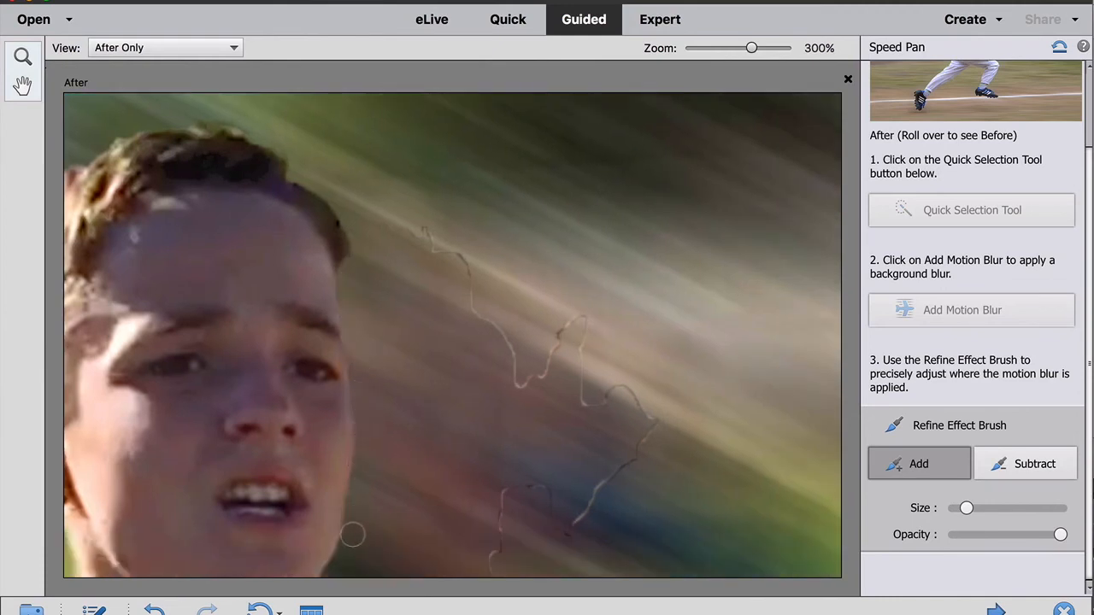
{"action": "scroll", "coordinate": [401, 465], "scroll_direction": "down", "scroll_amount": 5}
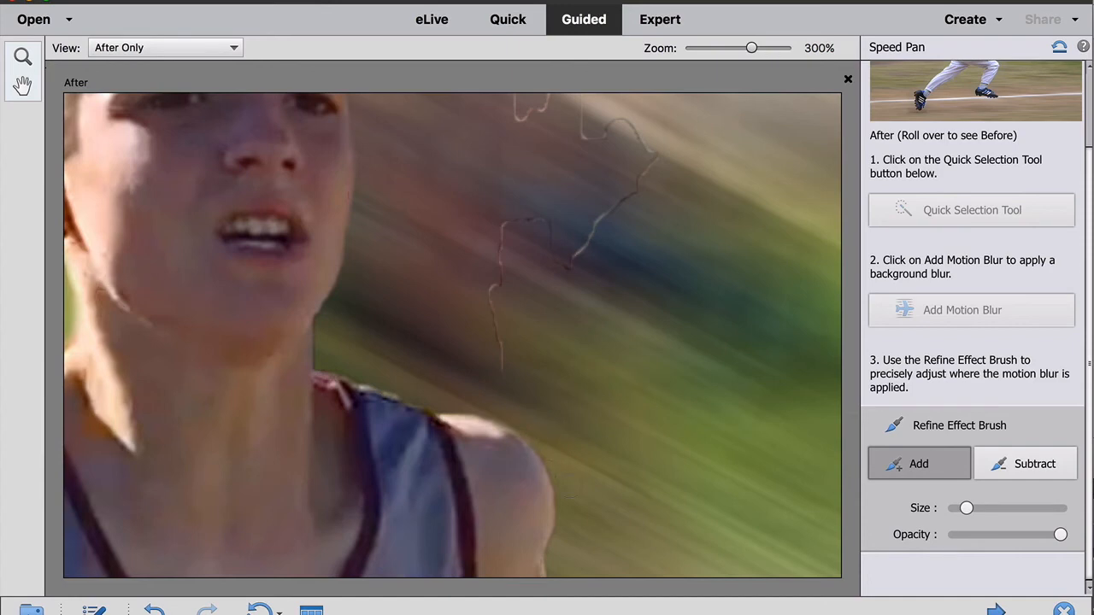
{"action": "key", "text": "super+minus"}
{"action": "key", "text": "super+minus"}
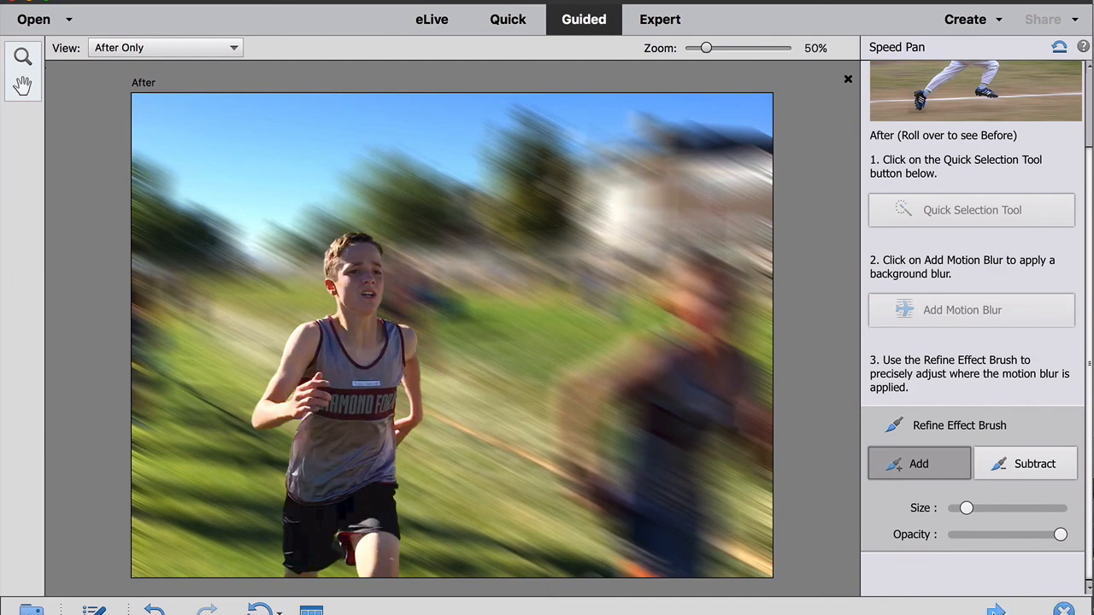
{"action": "left_click", "coordinate": [996, 610]}
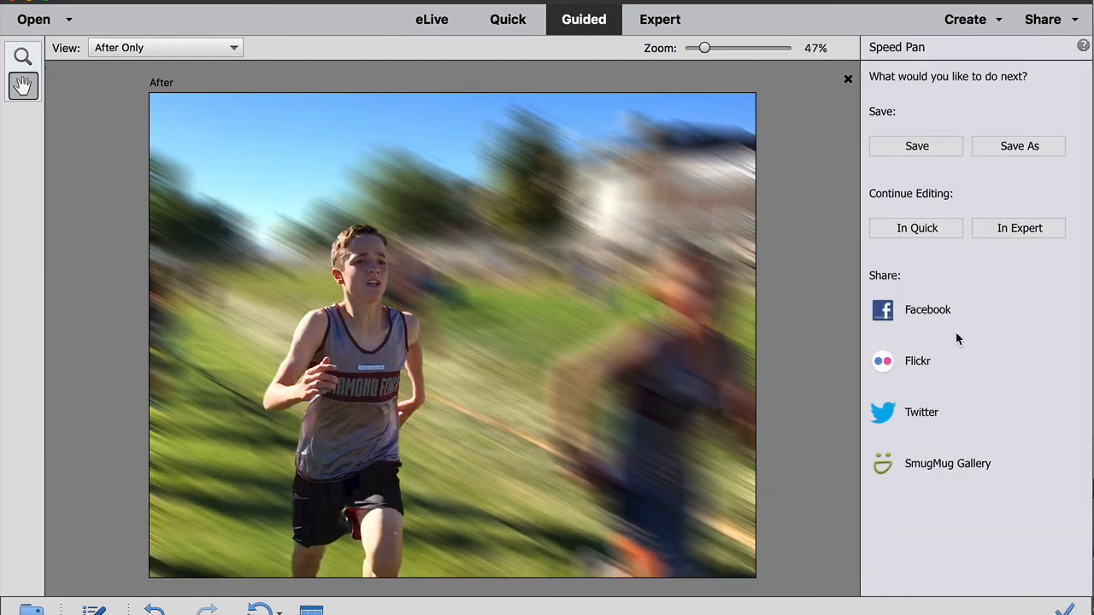